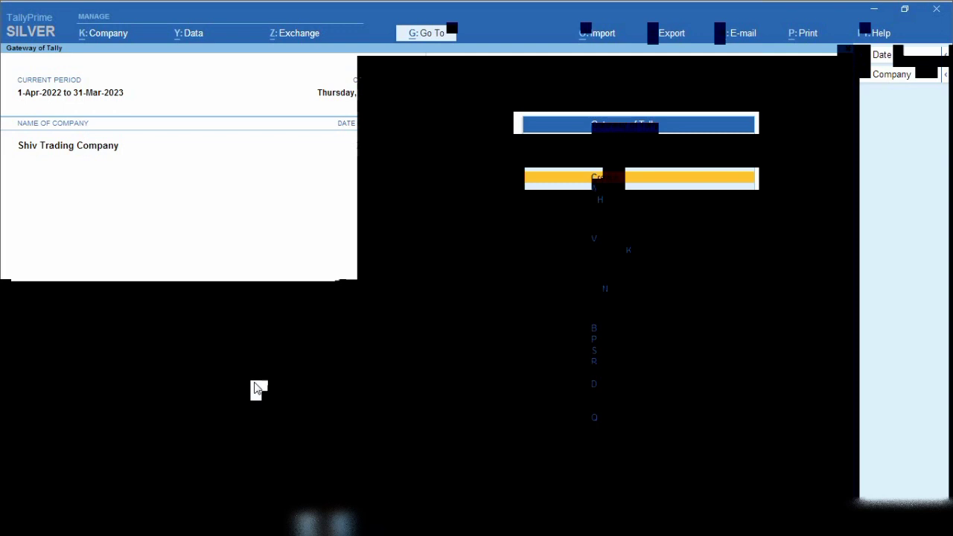
Open the creation form for a new stock item master
click(609, 180)
key(Down)
key(Down)
key(Down)
key(Down)
key(Down)
key(Down)
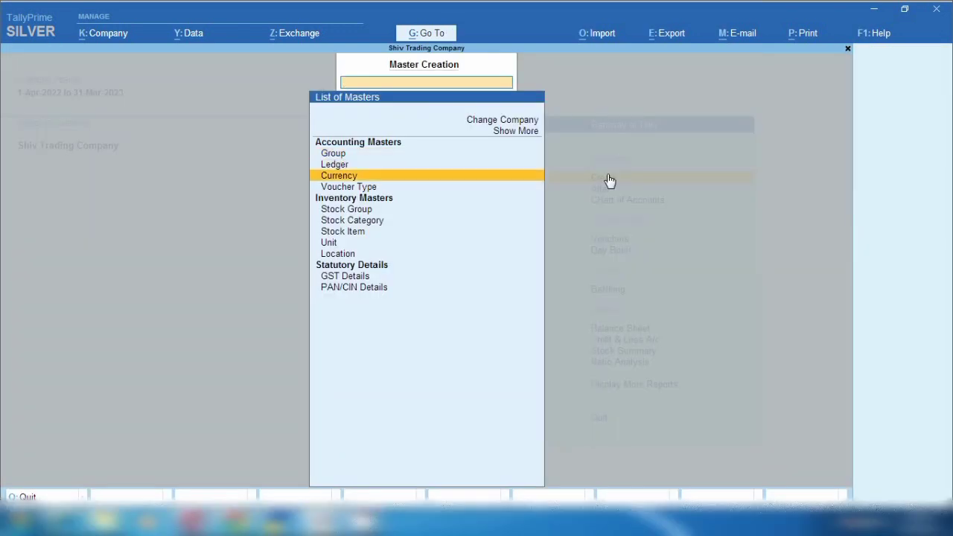
key(Return)
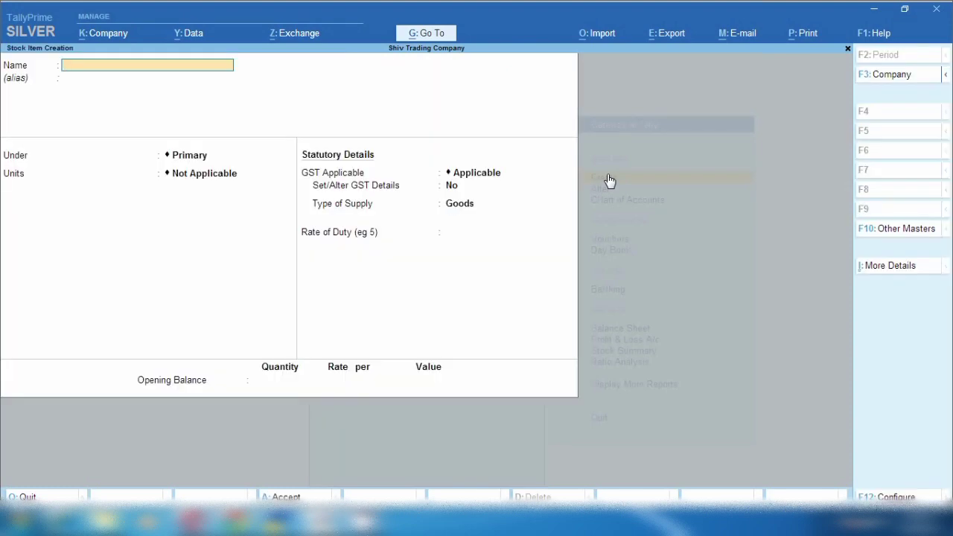
Name the stock item "Carrugated Box", keep it under Primary, and set its unit to PCS with no alternate unit
text(Carrugated Box)
key(Return)
key(Return)
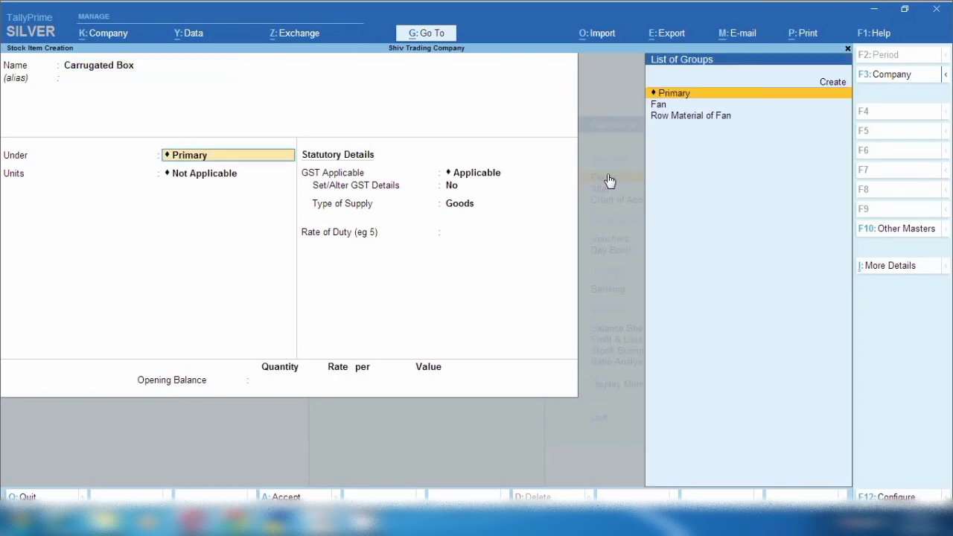
key(Return)
key(Down)
key(Down)
key(Return)
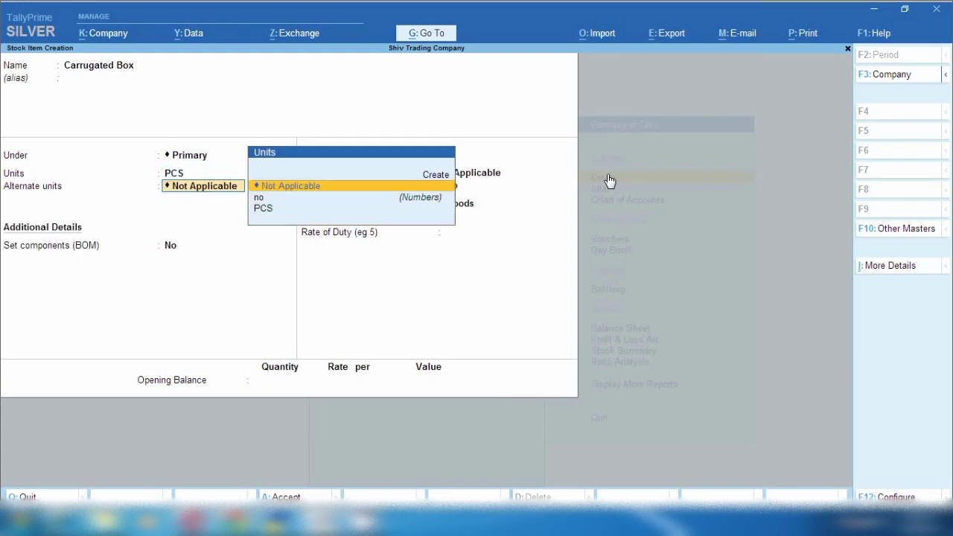
key(Return)
key(Return)
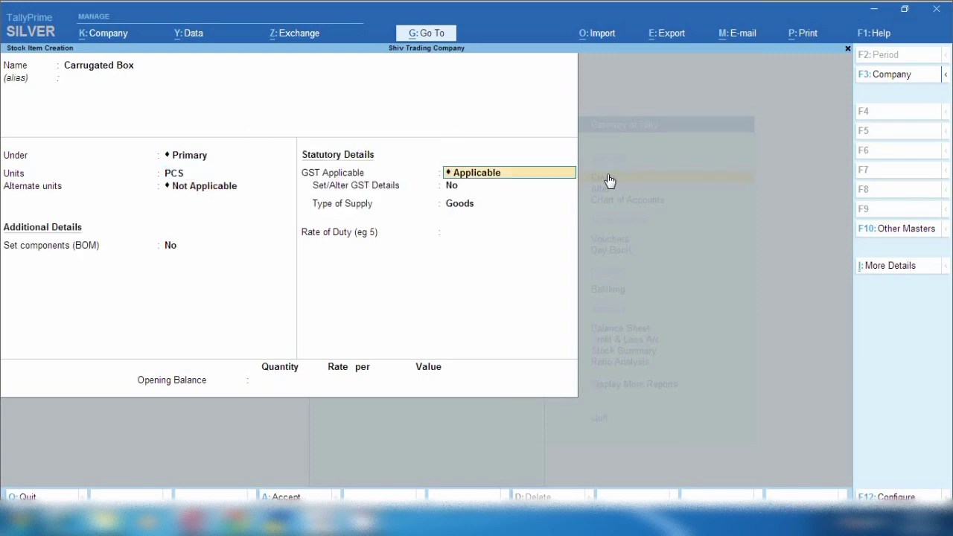
Keep GST applicable for Carrugated Box, turn on Set/Alter GST Details, and leave the HSN description blank
key(Return)
key(y)
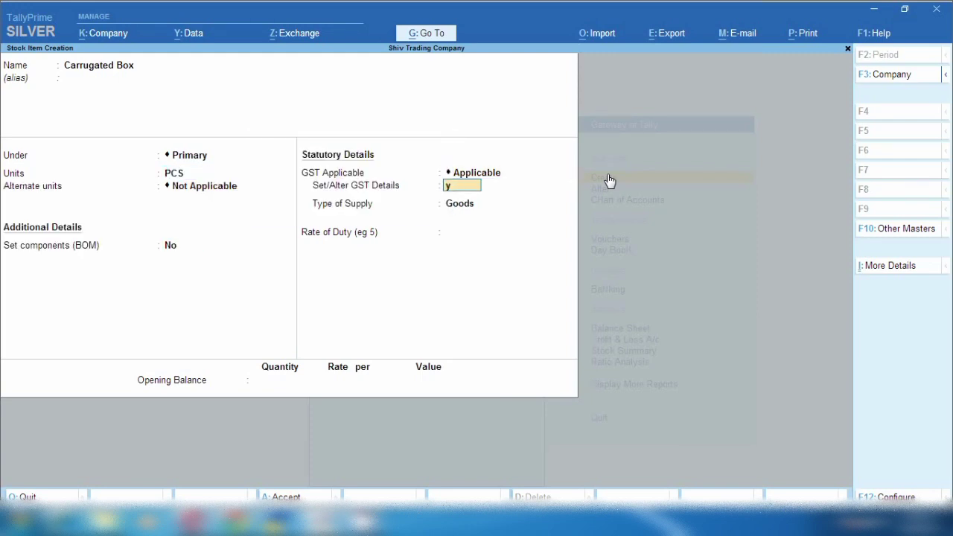
key(Return)
key(Return)
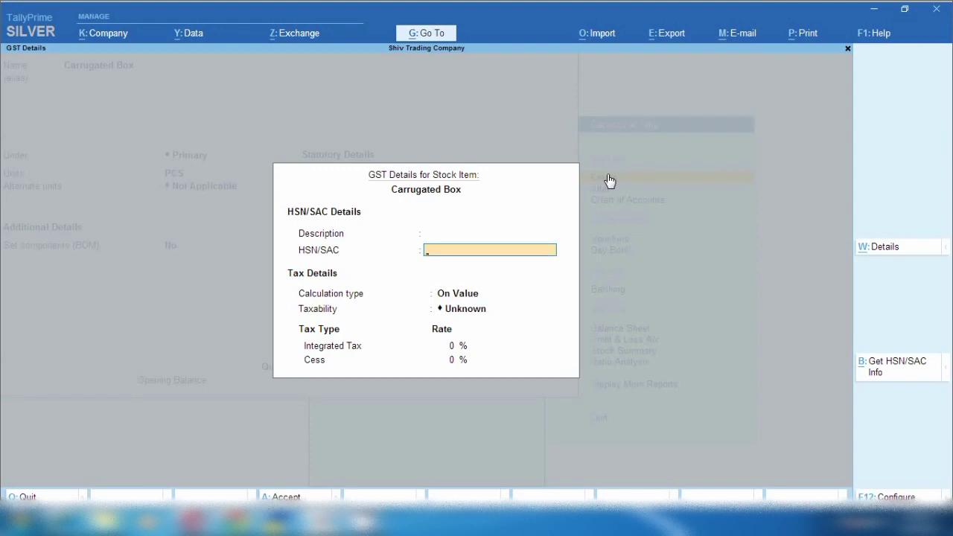
Enter HSN/SAC 09092190 for Carrugated Box, set its taxability to Taxable, and save the stock item
text(09092190)
key(Return)
key(Down)
key(Down)
key(Down)
key(Return)
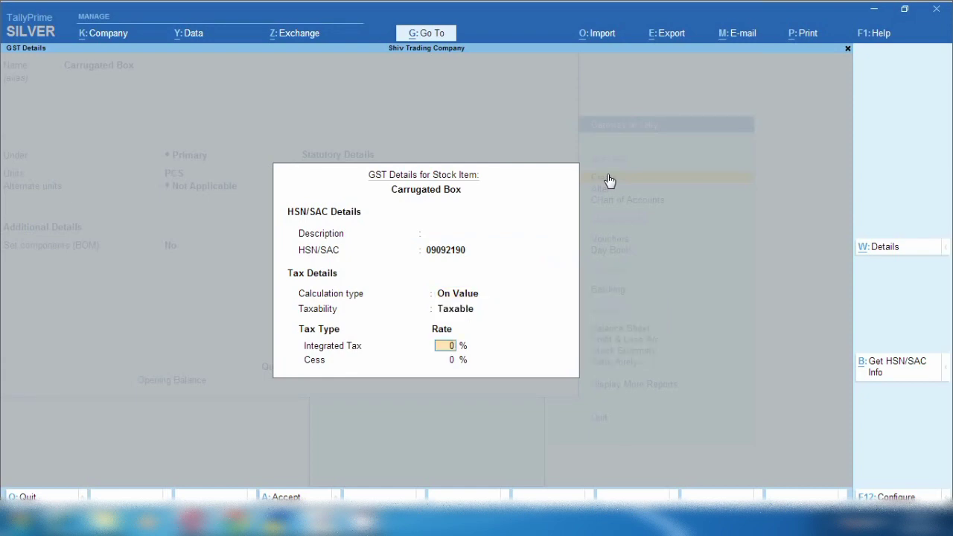
key(Return)
key(Return)
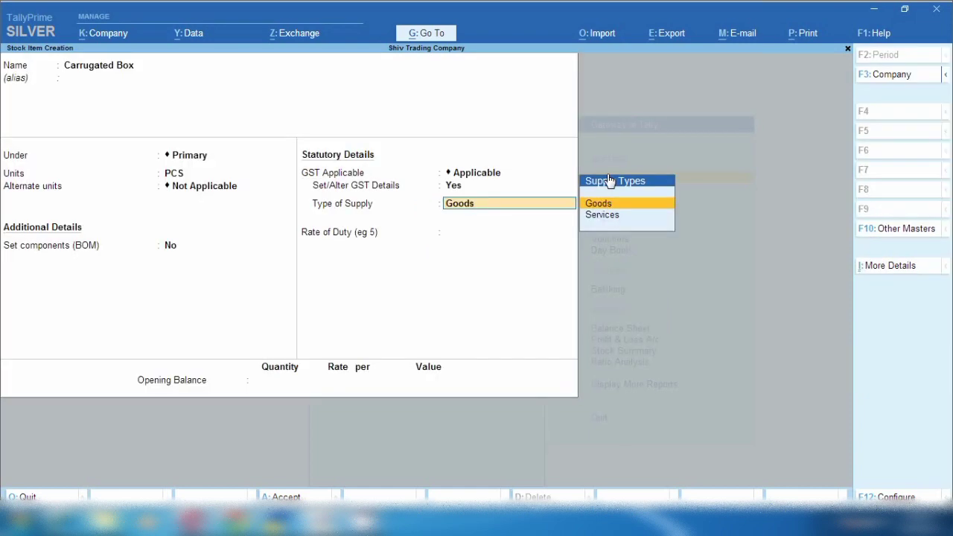
key(ctrl)
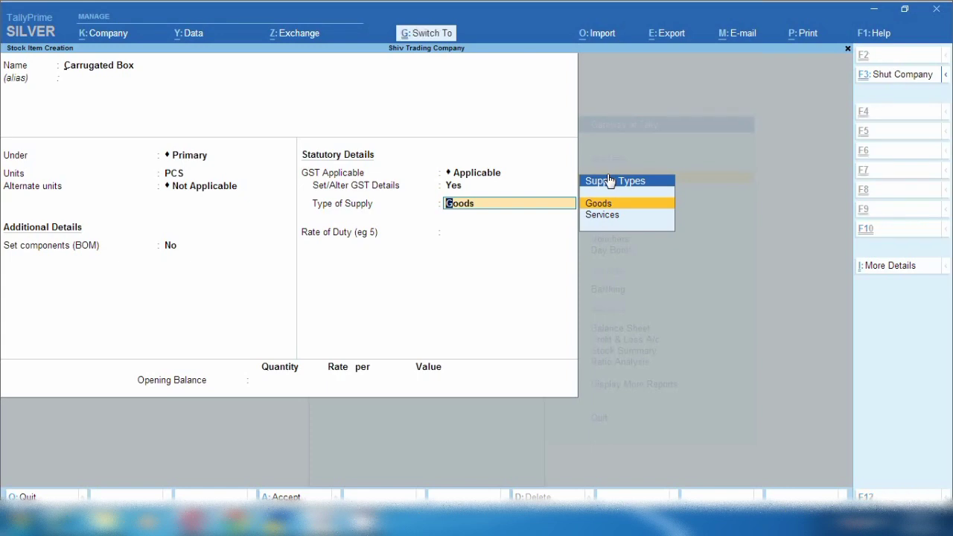
key(ctrl+a)
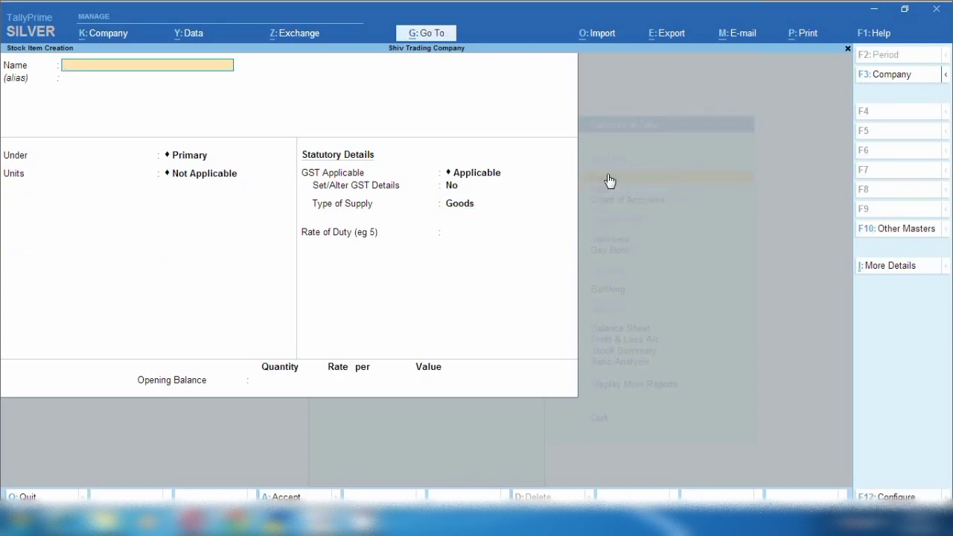
Name the next stock item "Glass Container" under Primary, with unit no and no alternate unit
text(Glass Container)
key(Return)
key(Return)
key(Return)
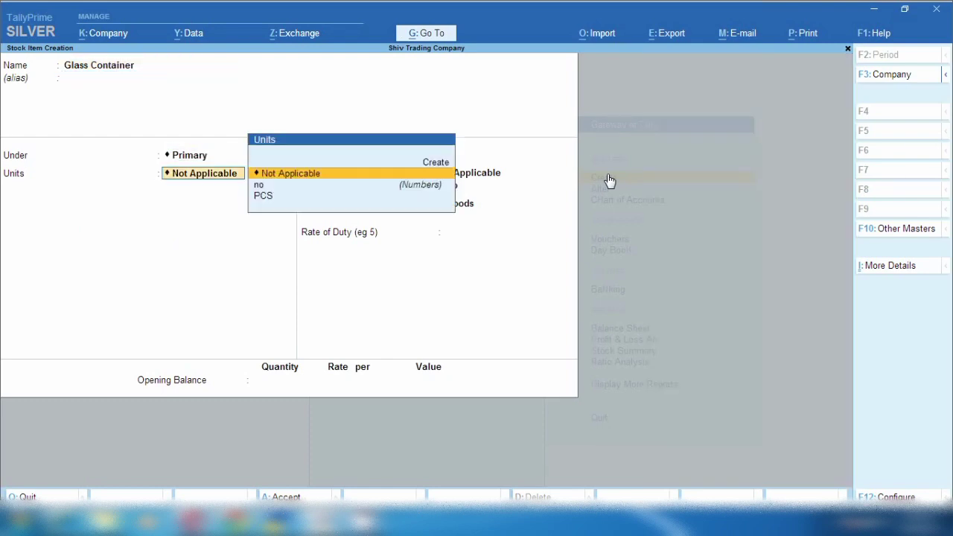
key(Down)
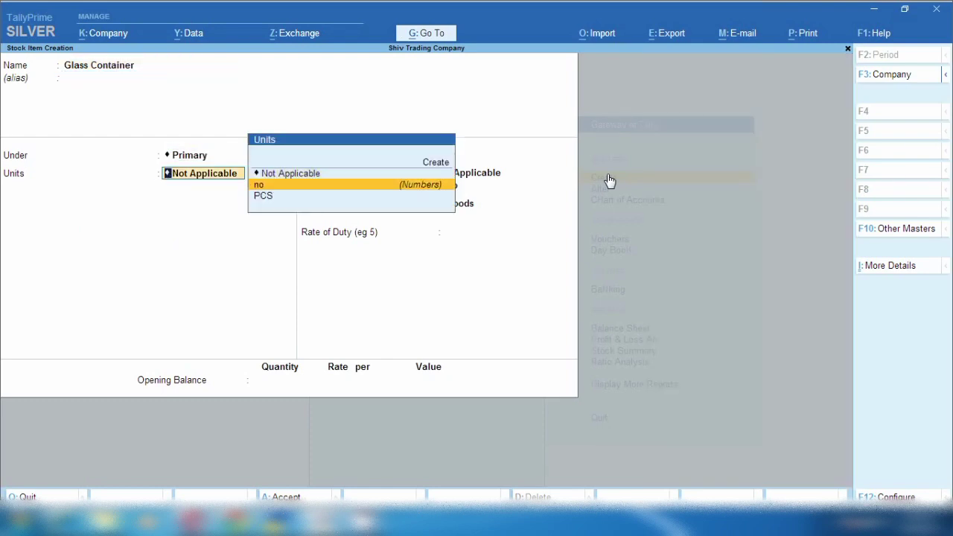
key(Return)
key(Return)
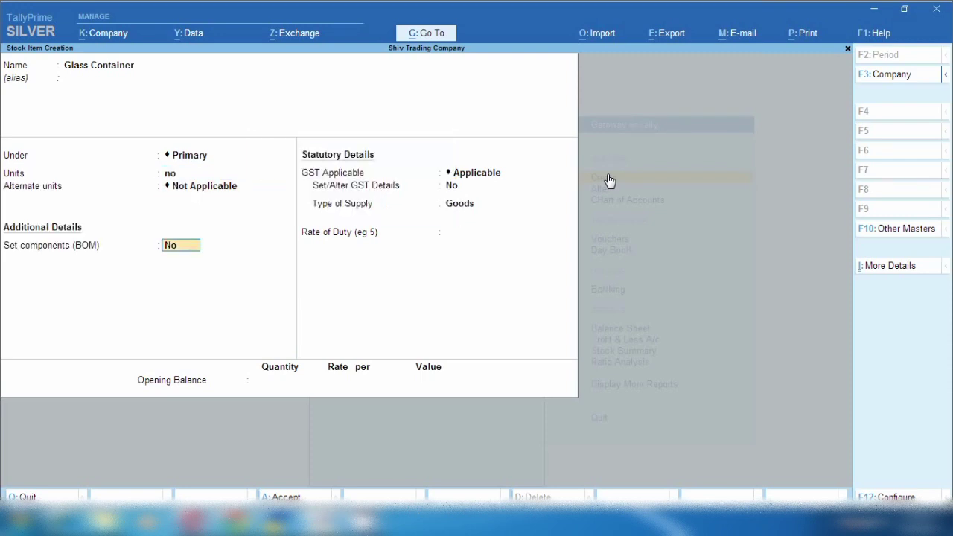
Leave components (BOM) off for Glass Container, keep GST applicable, and turn on Set/Alter GST Details
key(Return)
key(Return)
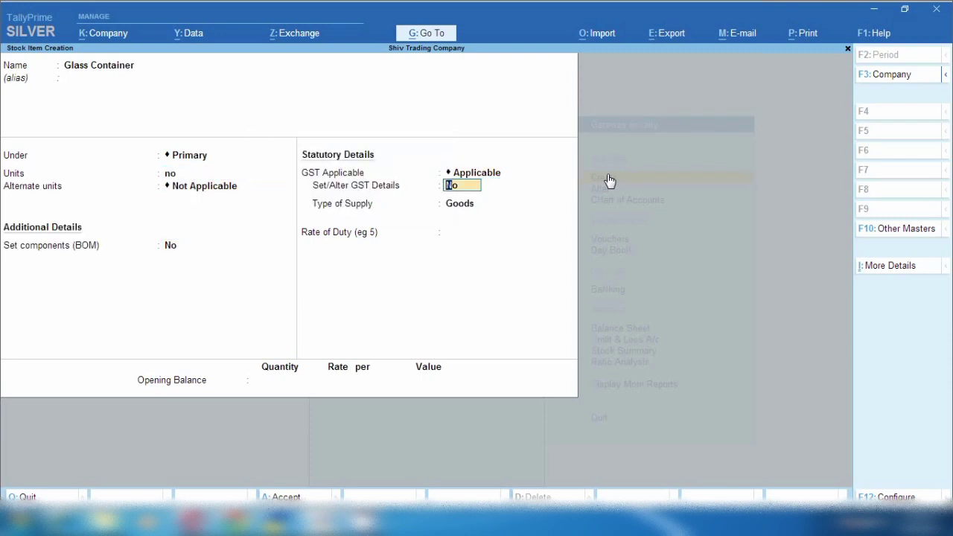
text(y)
key(Return)
key(Return)
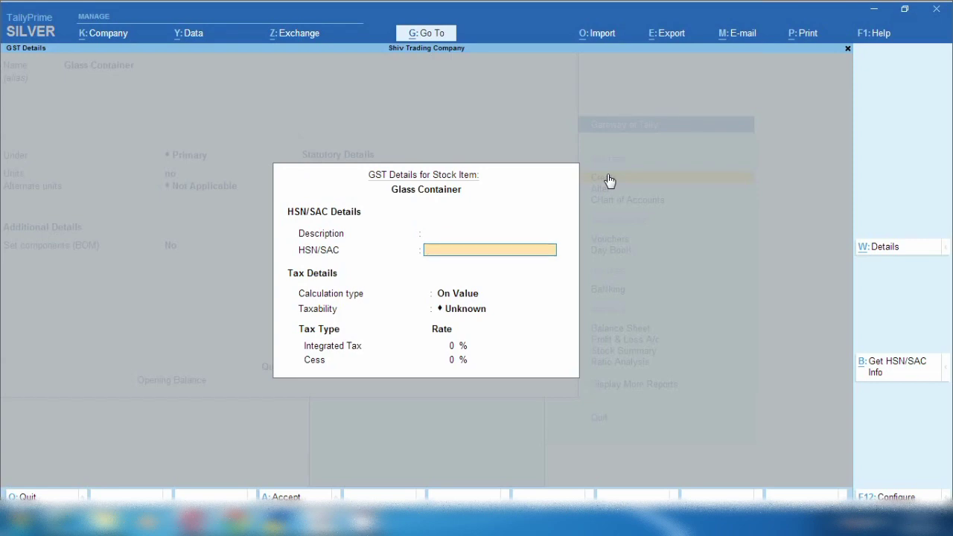
Enter HSN/SAC 7010 for Glass Container as Taxable with 18% integrated tax, and save the stock item
text(7010)
key(Return)
key(Return)
key(Down)
key(Down)
key(Down)
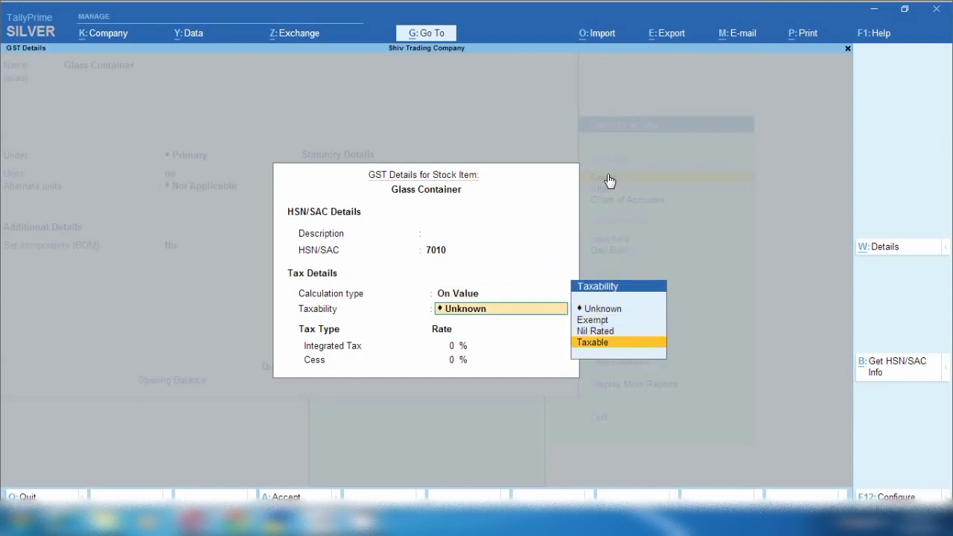
key(Return)
text(18)
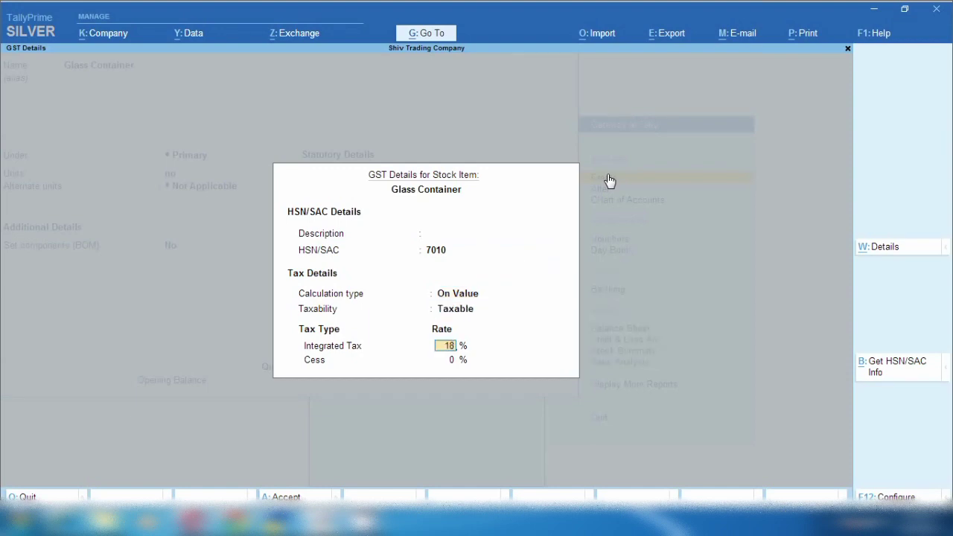
key(Return)
key(Return)
key(Return)
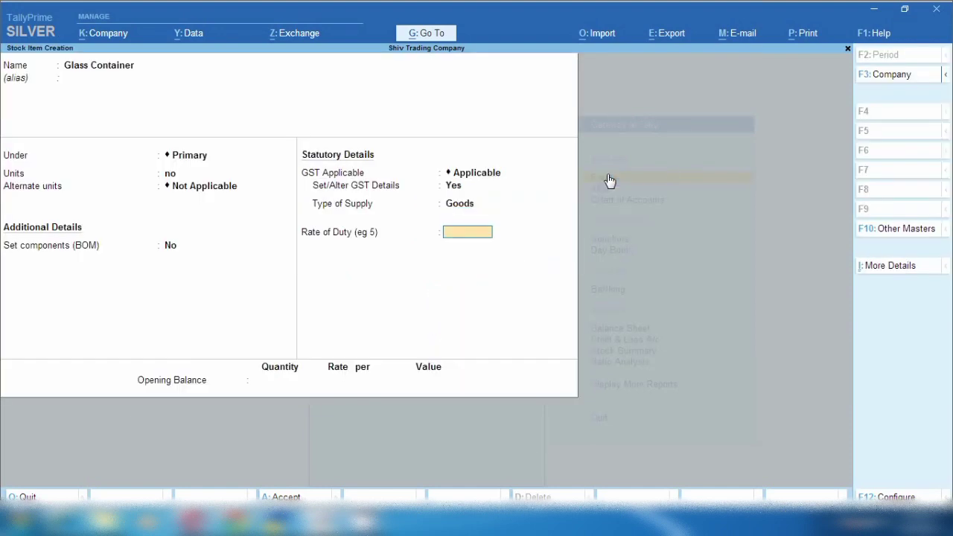
key(Return)
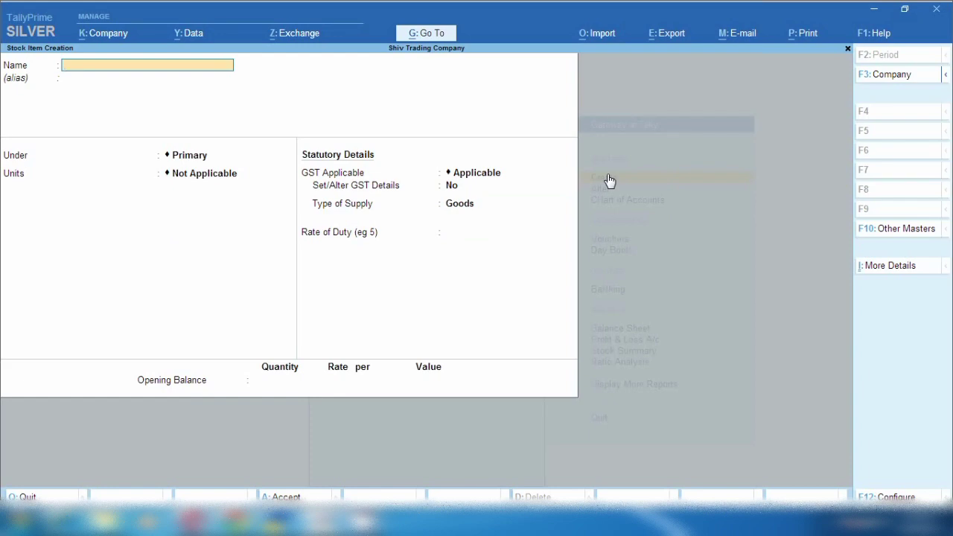
Name the third stock item "Shrink Wrap" and keep it under the Primary group
text(Shrink wrap)
key(Return)
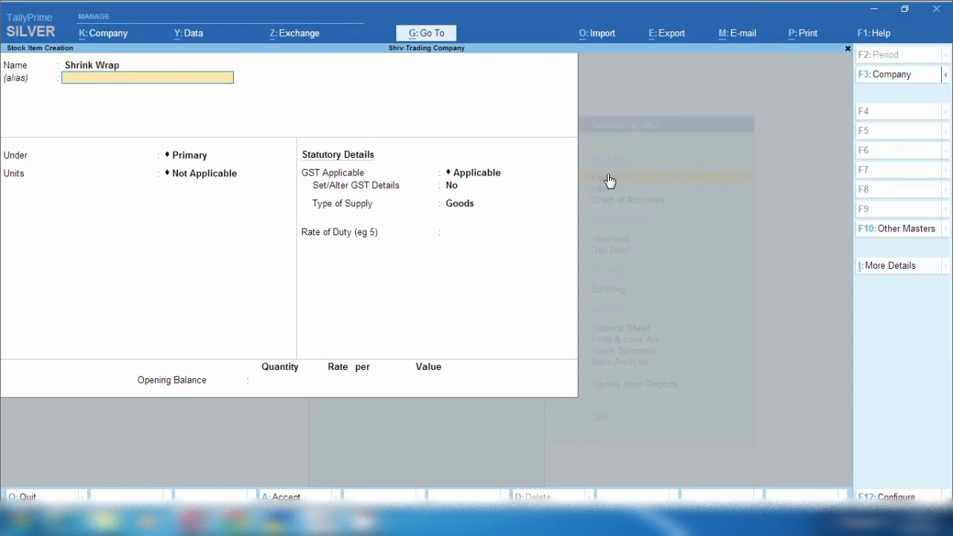
key(Return)
key(Return)
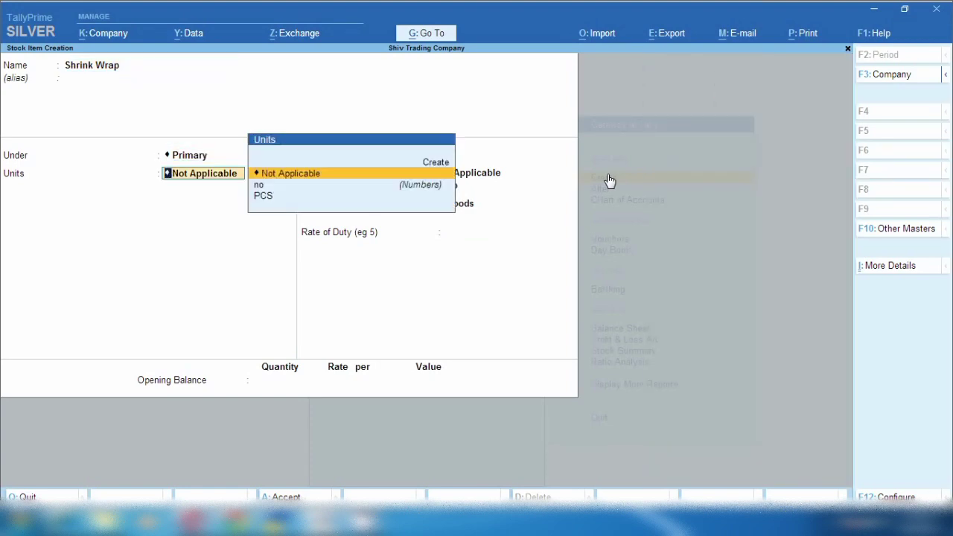
Start a new simple unit from the Units field with the symbol bndl and the formal name Bundles
key(alt+c)
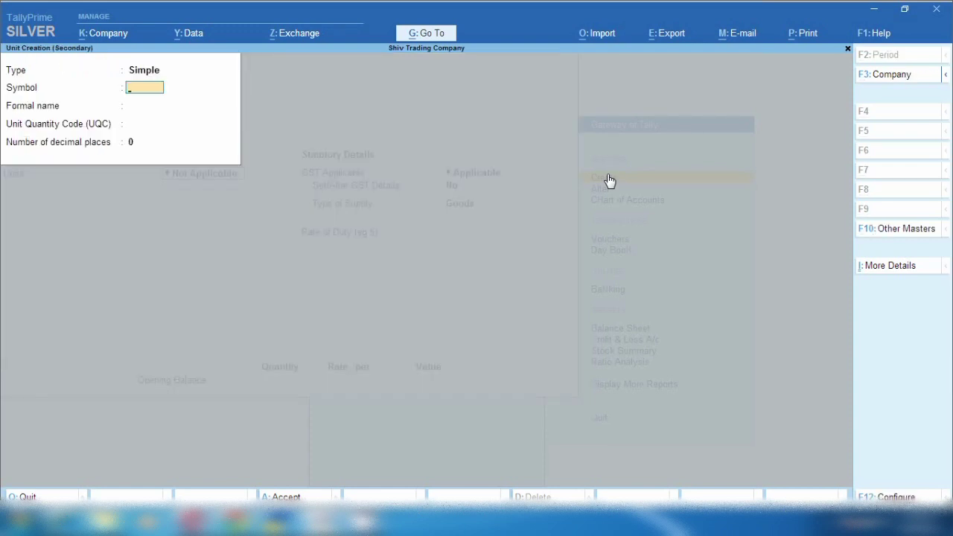
text(bndl)
key(Return)
text(b)
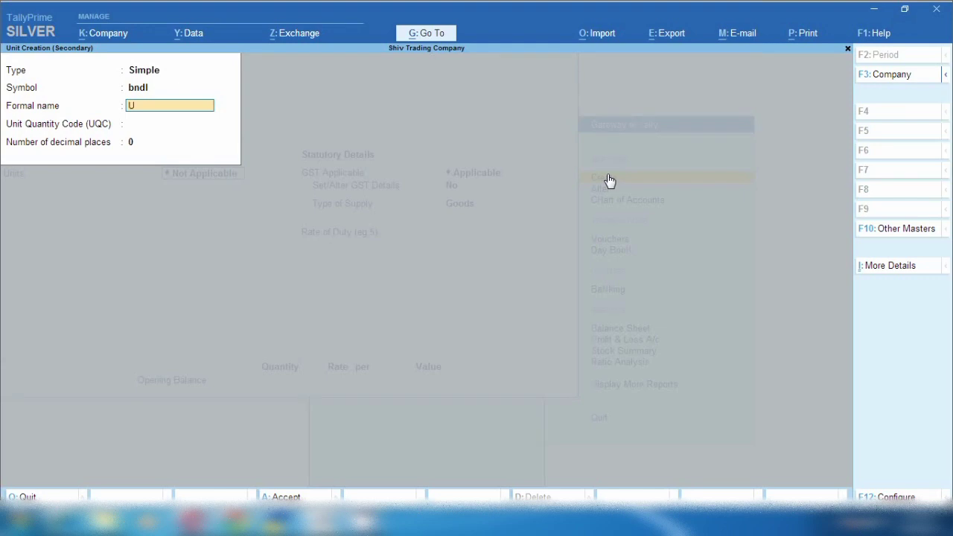
key(BackSpace)
text(Bundles)
key(Return)
text(bu)
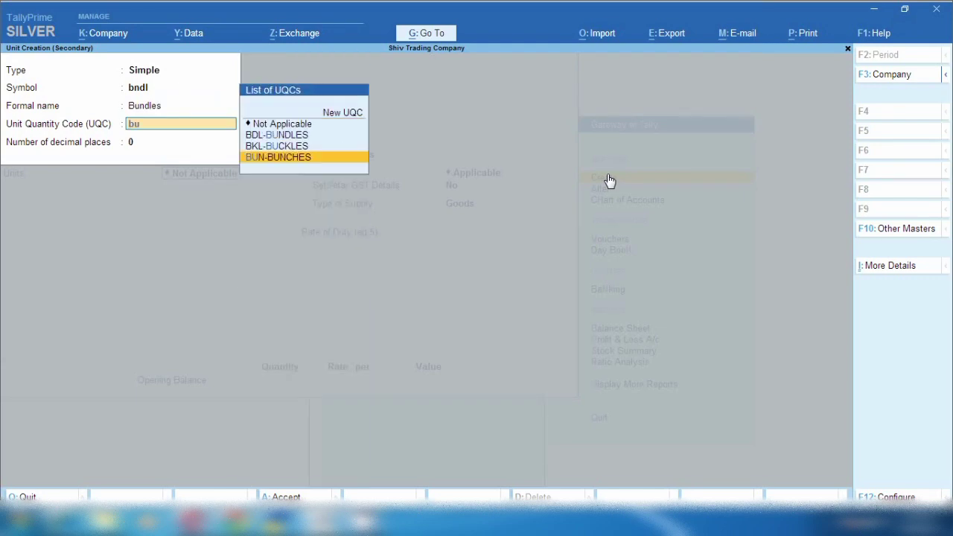
key(Return)
key(BackSpace)
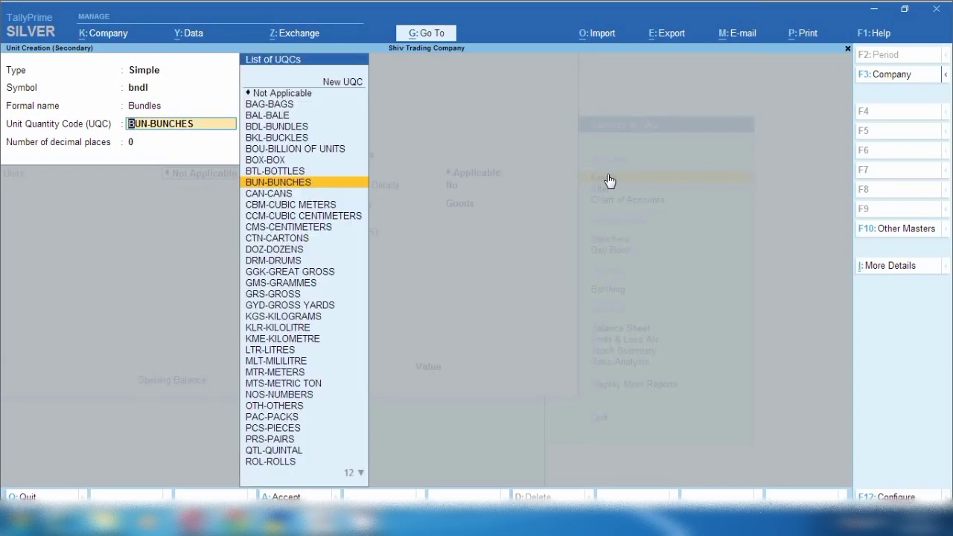
Set the new unit's quantity code to BDL-BUNDLES, keep 0 decimal places, and save the unit
text(bandl)
key(BackSpace)
key(BackSpace)
key(BackSpace)
key(BackSpace)
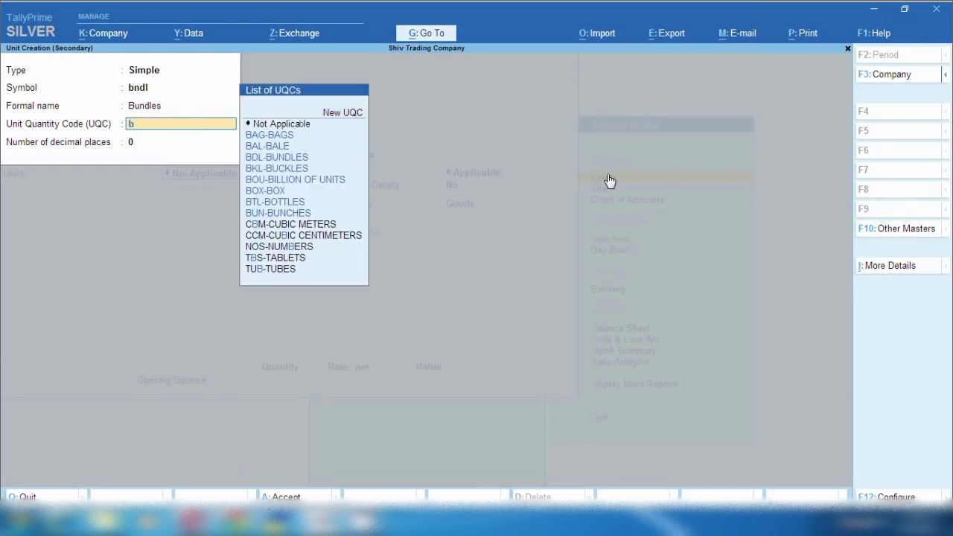
key(Down)
key(Down)
key(Down)
key(Return)
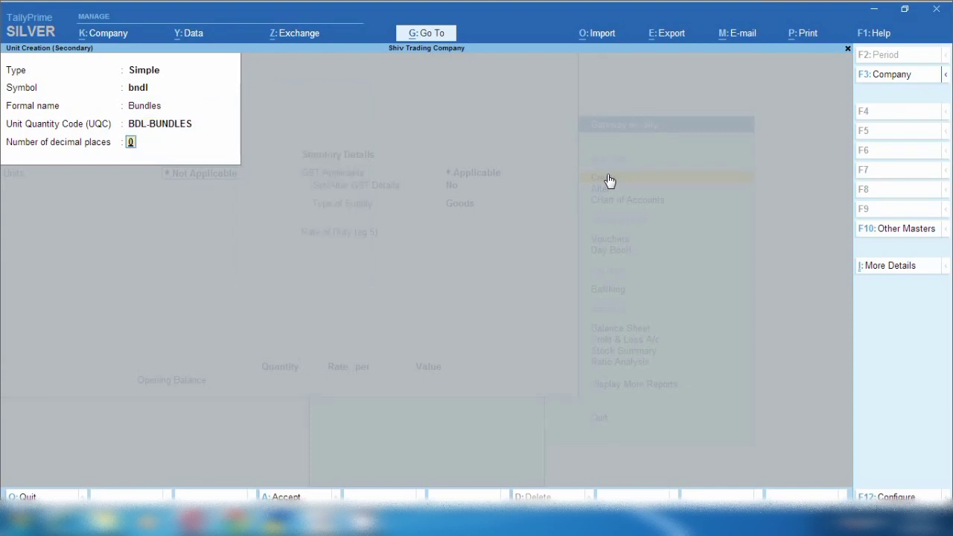
key(Return)
key(Return)
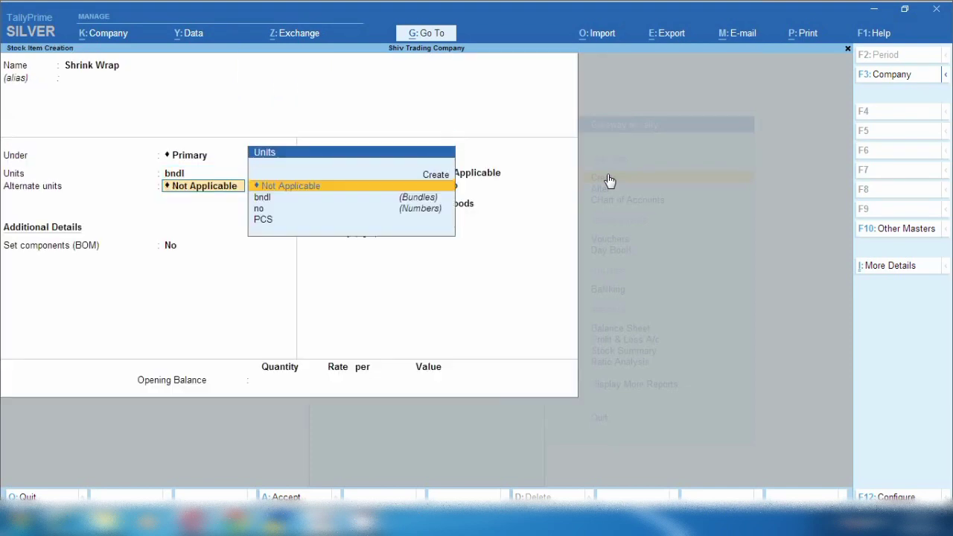
key(Down)
key(Return)
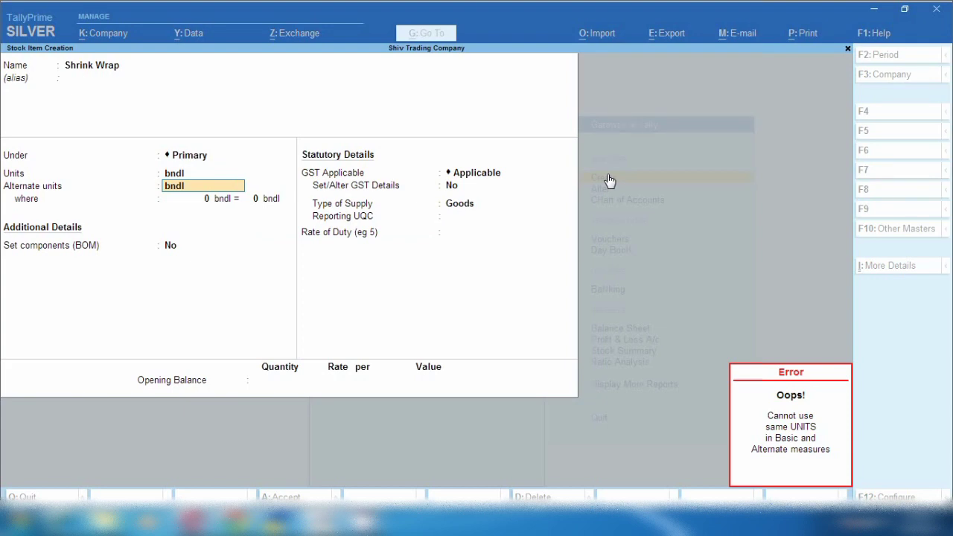
key(Escape)
key(Up)
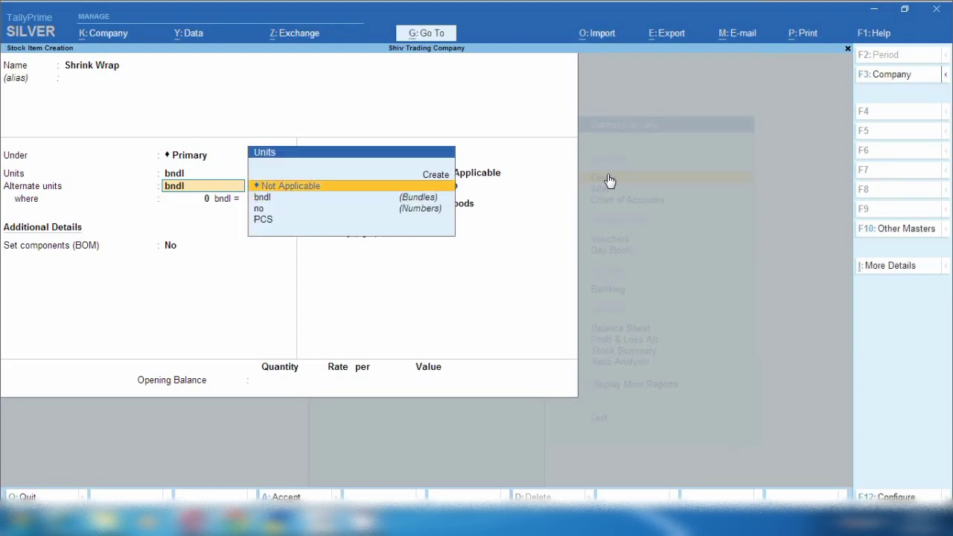
Set Shrink Wrap's alternate unit to Not Applicable, leave BOM off, and turn on Set/Alter GST Details
key(Return)
key(Return)
key(Return)
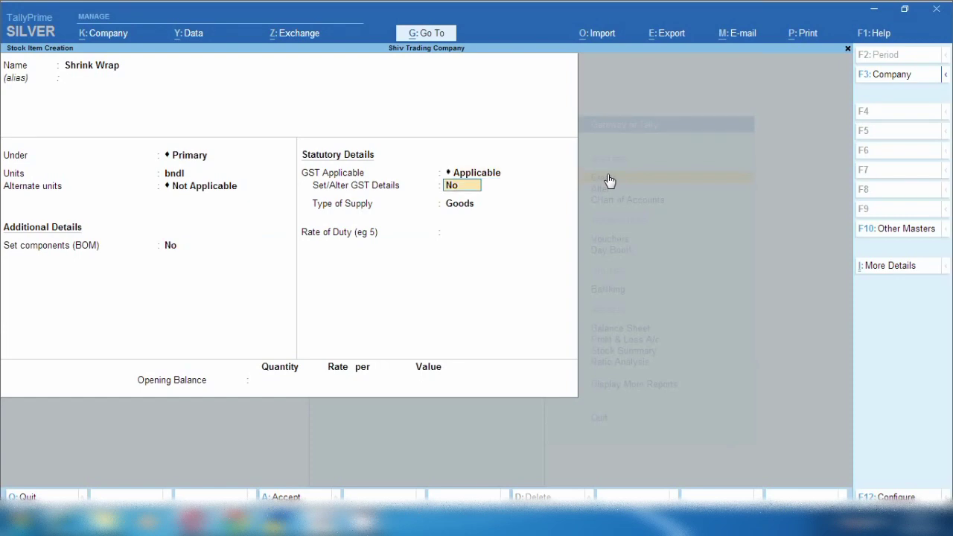
key(y)
key(Return)
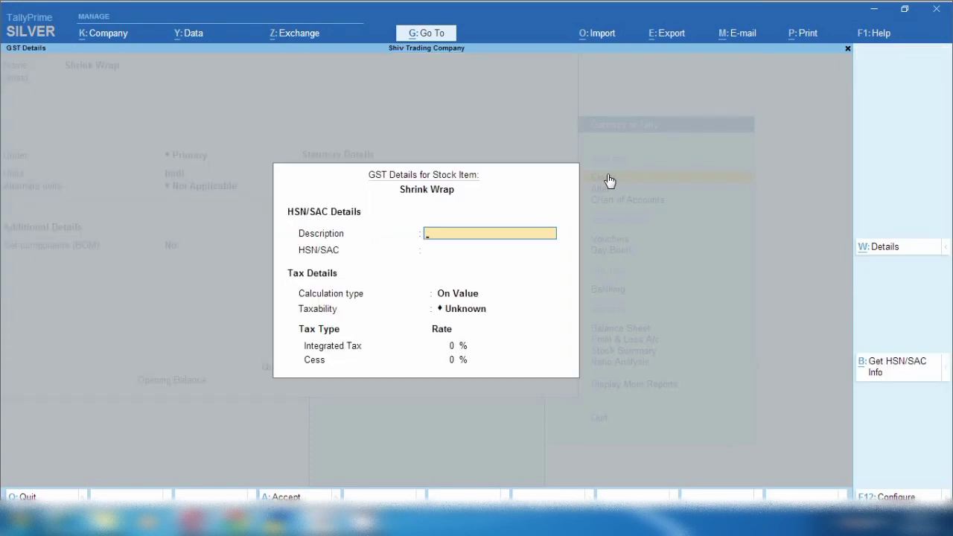
Leave Shrink Wrap's GST description blank, enter HSN/SAC 121220, keep calculation type On Value, and set taxability to Taxable
key(Return)
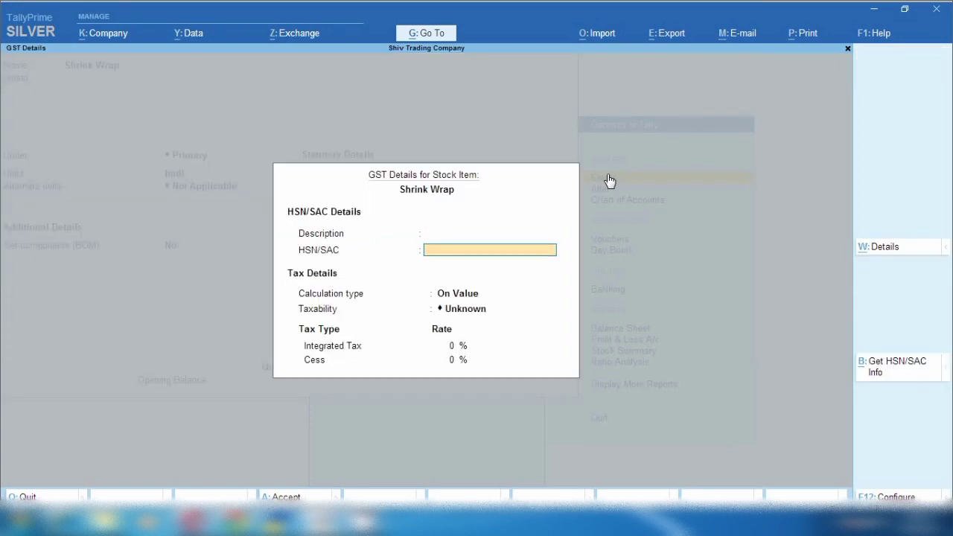
text(121220)
key(Return)
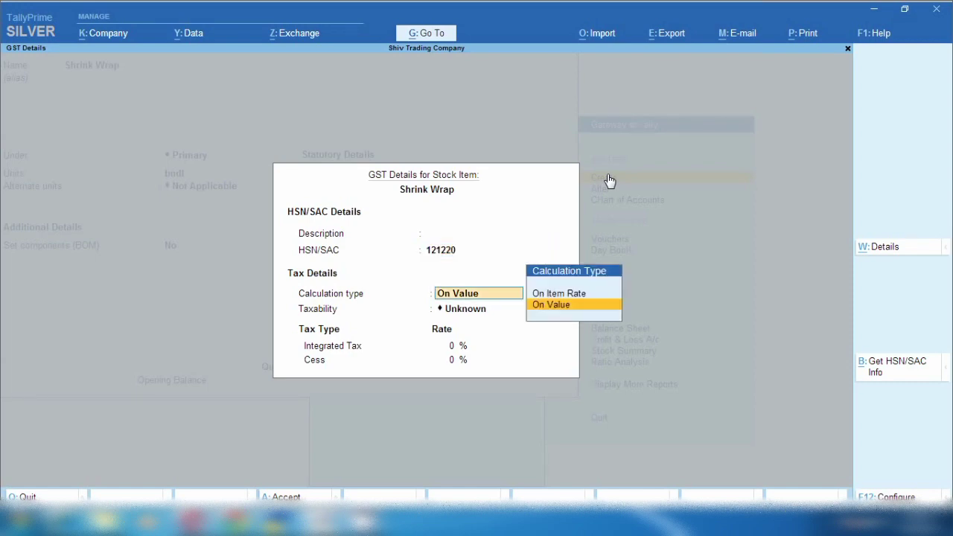
key(Return)
key(Down)
key(Down)
key(Down)
key(Return)
Set Shrink Wrap's integrated tax rate to 5%, leave cess at 0%, and save the stock item
text(5)
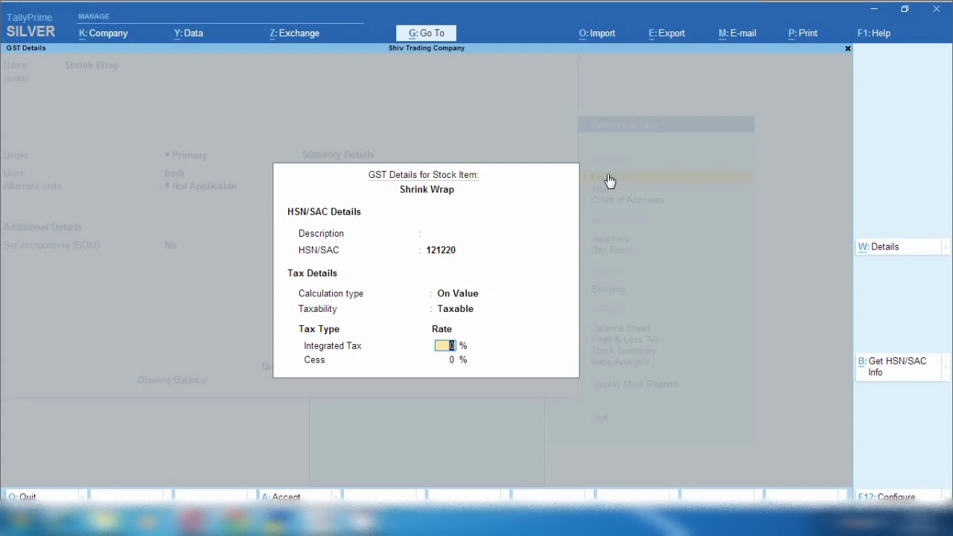
key(Return)
key(Return)
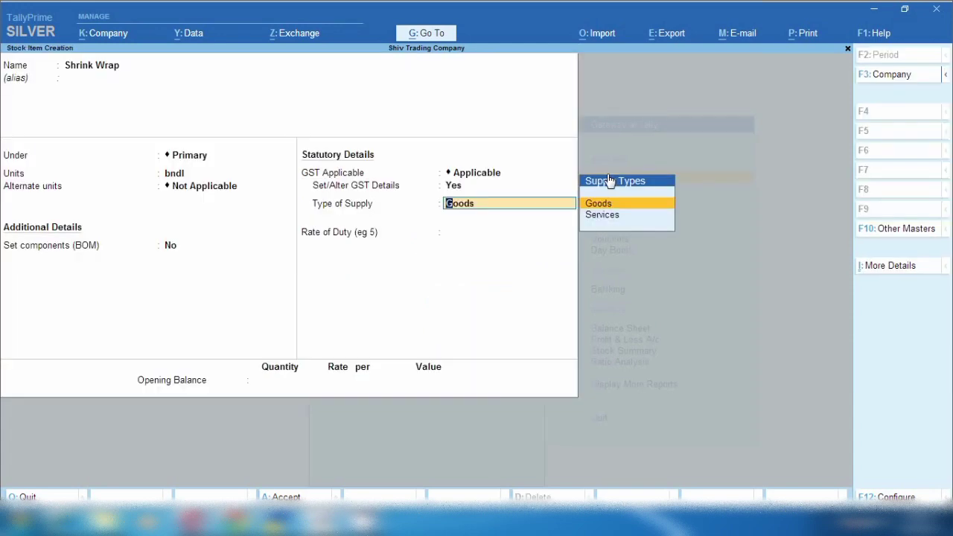
key(ctrl+a)
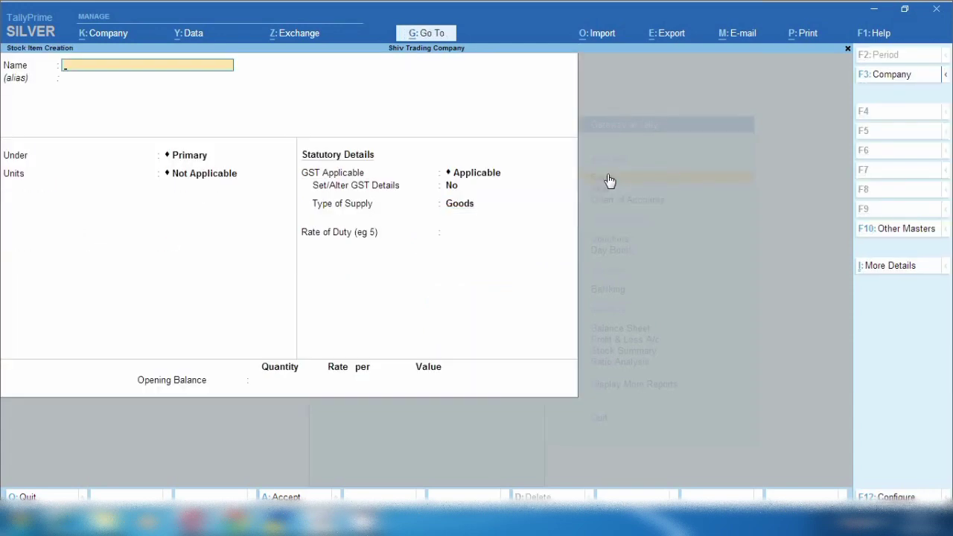
Name the next stock item "Jute Bag", without an alias, and keep it under the Primary group
text(Hy)
key(BackSpace)
key(BackSpace)
text(Jute Bad)
key(BackSpace)
text(g)
key(Return)
key(Return)
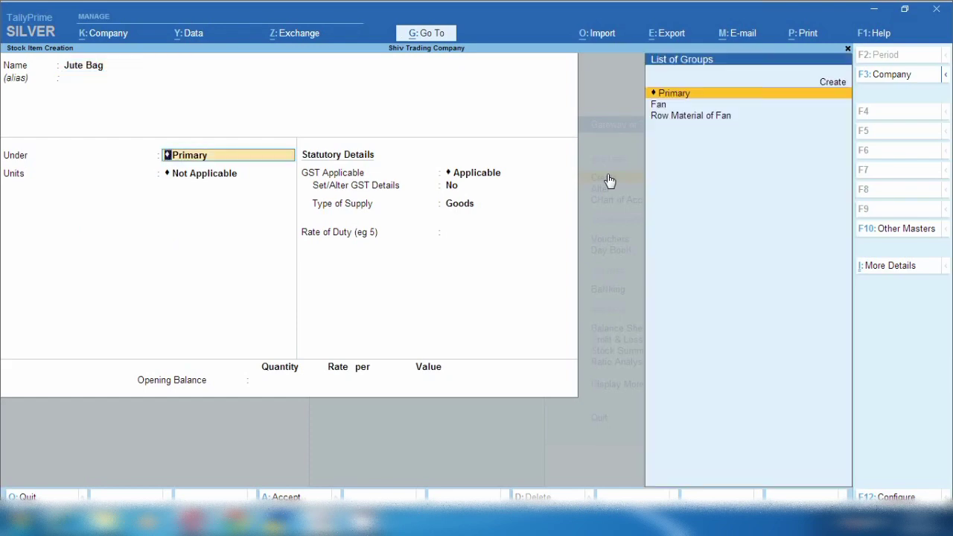
key(Return)
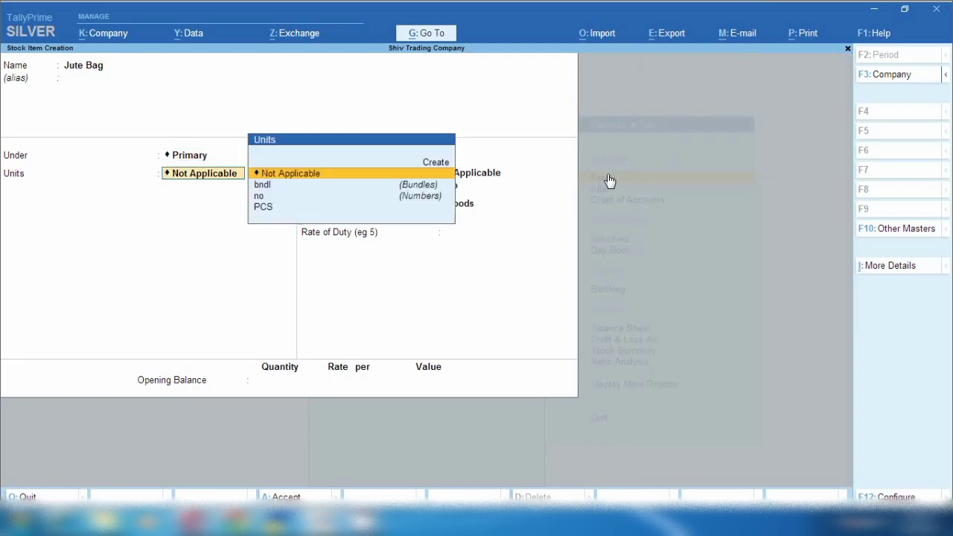
Set Jute Bag's unit to PCS with no alternate unit or BOM, and turn on Set/Alter GST Details
key(Down)
key(Down)
key(Down)
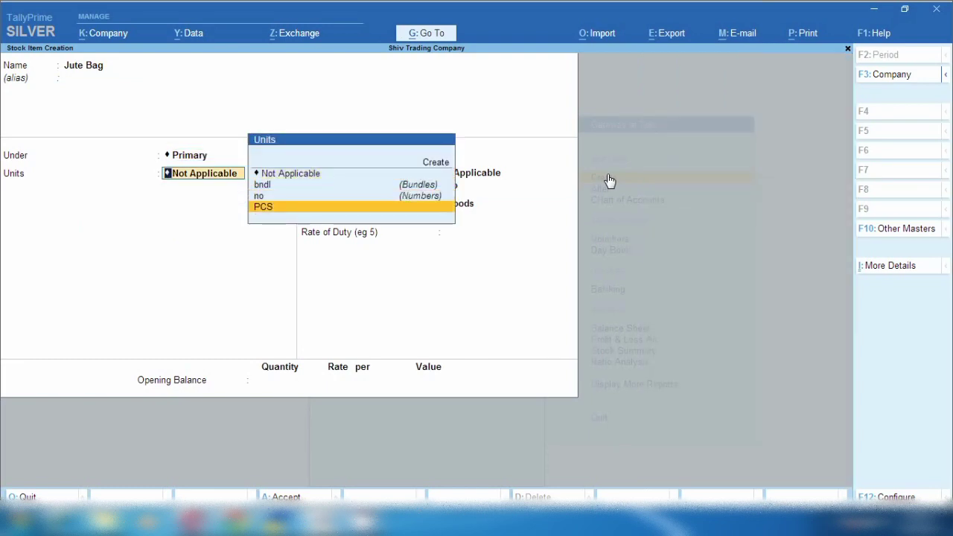
key(Return)
key(Return)
key(Return)
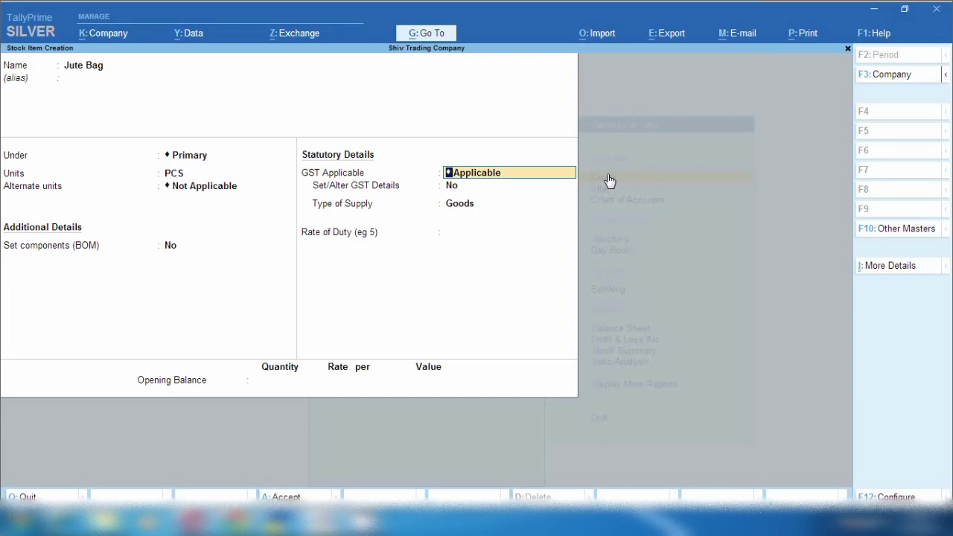
key(Return)
text(y)
key(Return)
Enter HSN/SAC 42022230 for Jute Bag without a description and set its taxability to Taxable
key(Return)
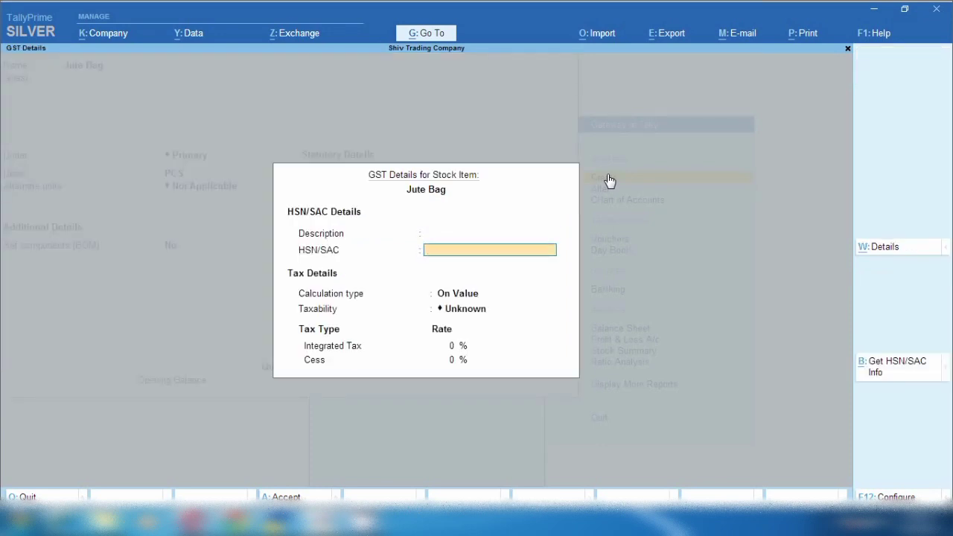
text(42022230)
key(Return)
key(Down)
key(Down)
key(Down)
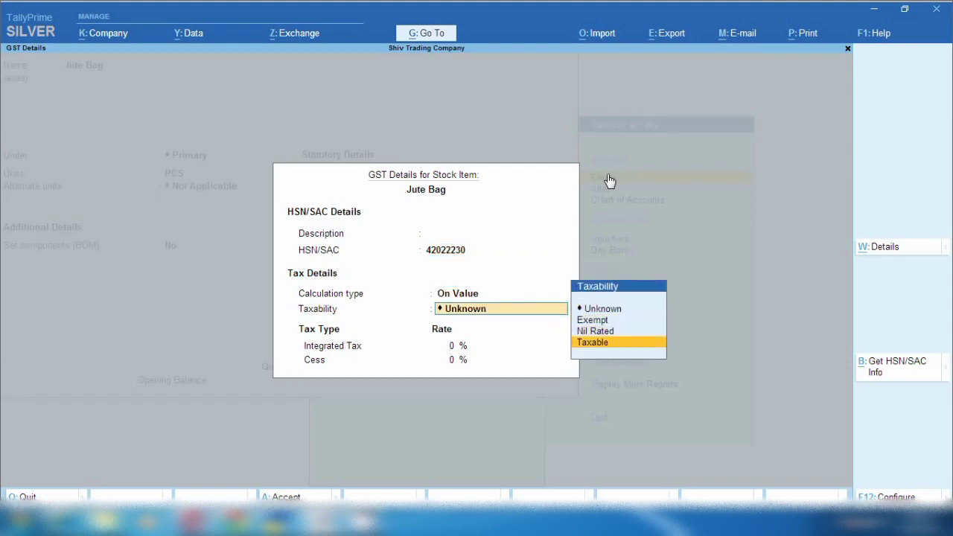
key(Return)
Set Jute Bag's integrated tax rate to 12%, leave cess at 0%, and save the stock item
text(12)
key(Return)
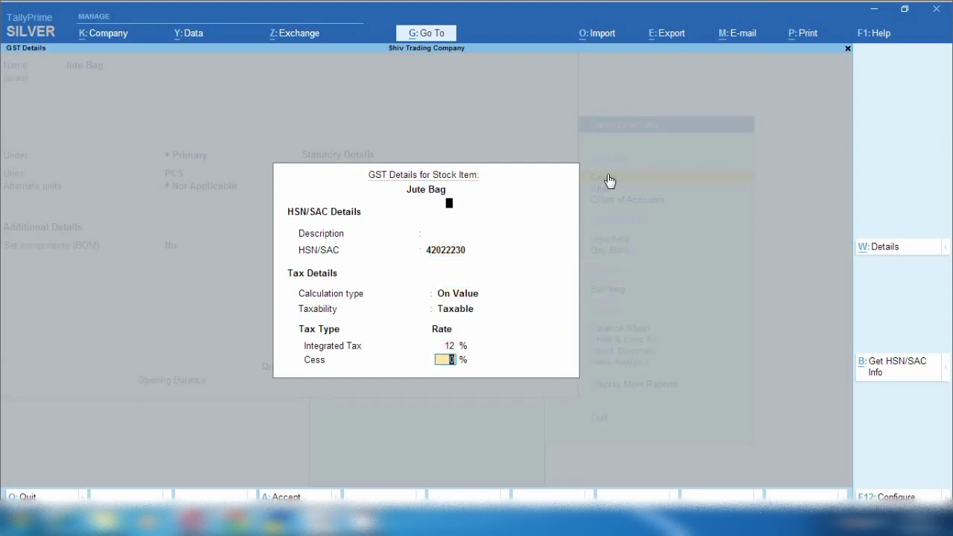
key(Return)
key(ctrl+a)
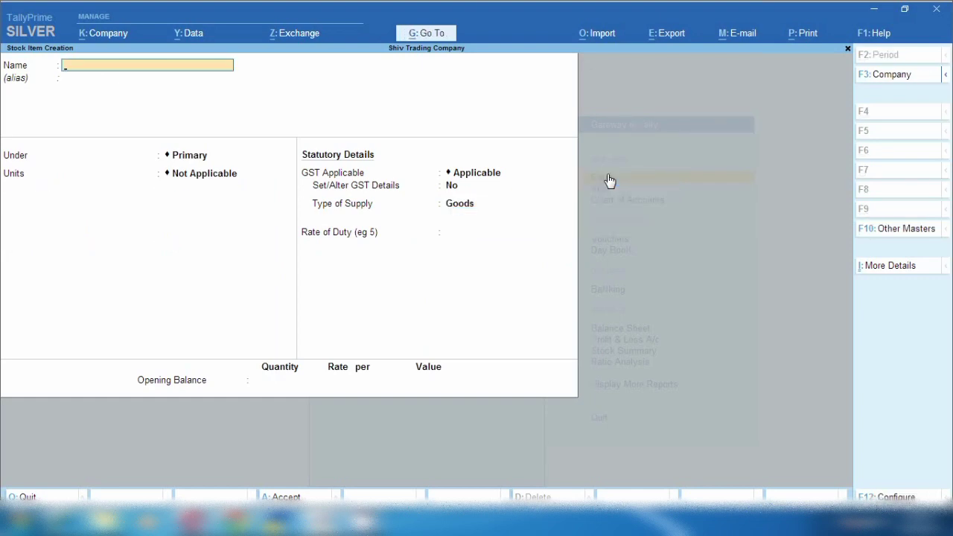
Name the next stock item "Bubble Bag" and keep it under the Primary group
text(Bubble)
text( Bsa)
key(BackSpace)
key(BackSpace)
text(ag)
key(Return)
key(Return)
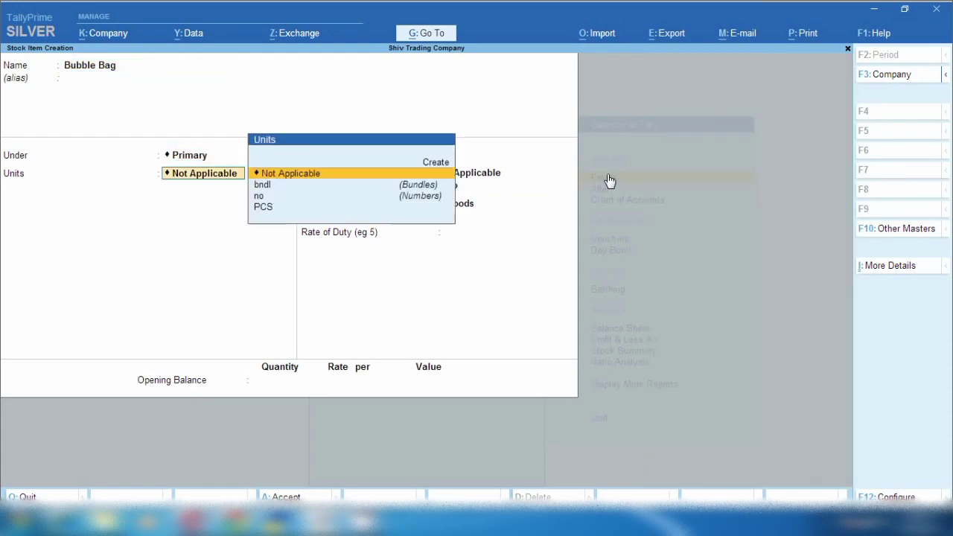
Set Bubble Bag's unit to bndl with no alternate unit or BOM, and turn on Set/Alter GST Details
key(Down)
key(Return)
key(Return)
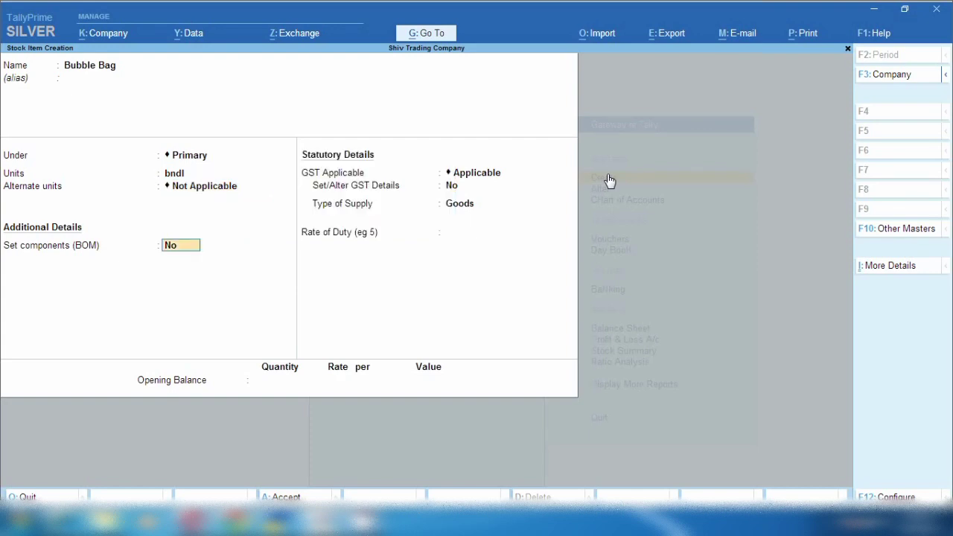
key(Return)
key(y)
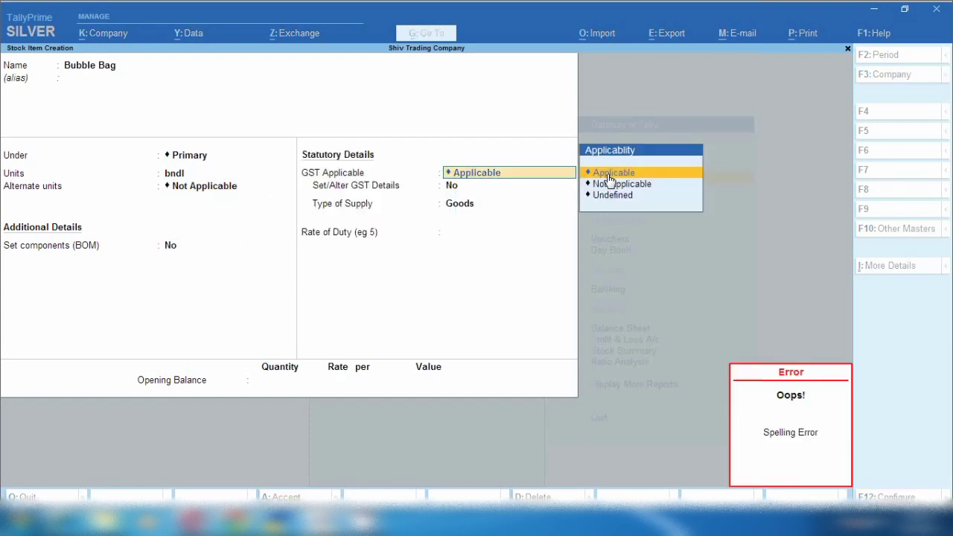
key(Return)
text(y)
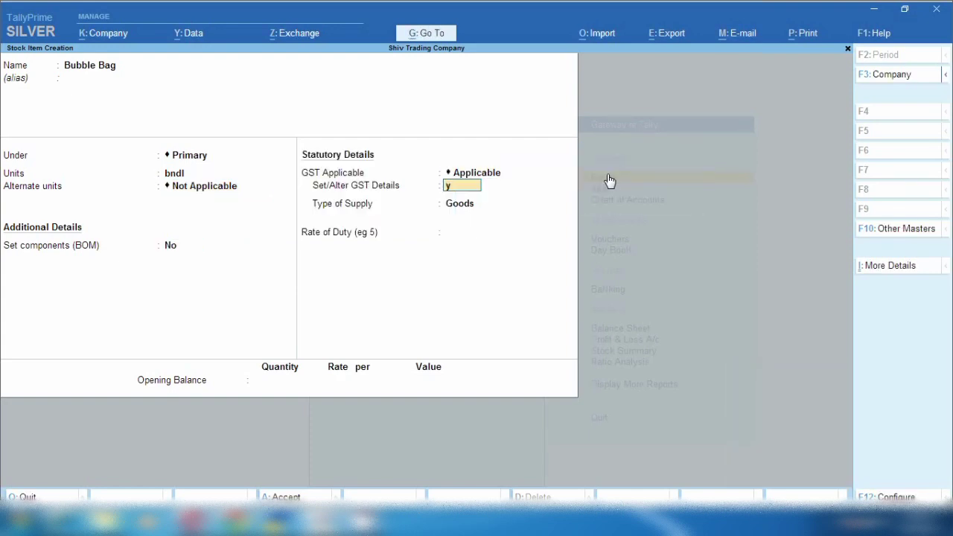
key(Return)
Enter HSN/SAC 39231090 for Bubble Bag, keep calculation type On Value, and set taxability to Taxable
key(Return)
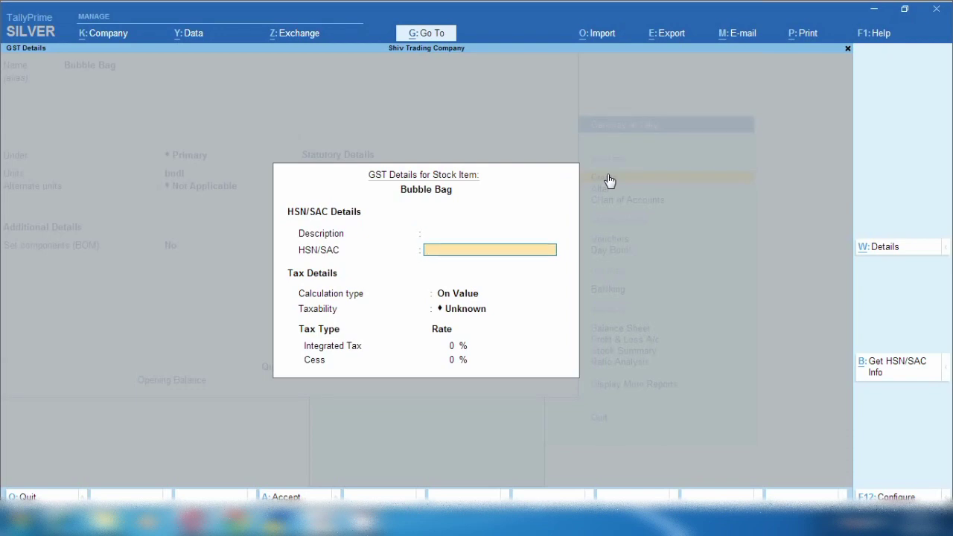
text(39231090)
key(Return)
key(Return)
key(Down)
key(Down)
key(Down)
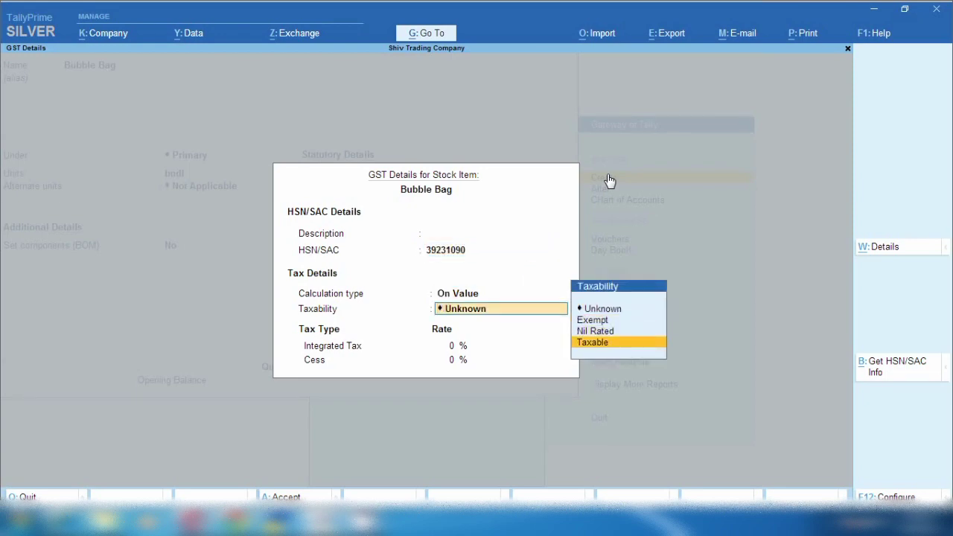
key(Return)
Set Bubble Bag's integrated tax rate to 12%, leave cess at 0%, and save the stock item
text(12)
key(Return)
key(Return)
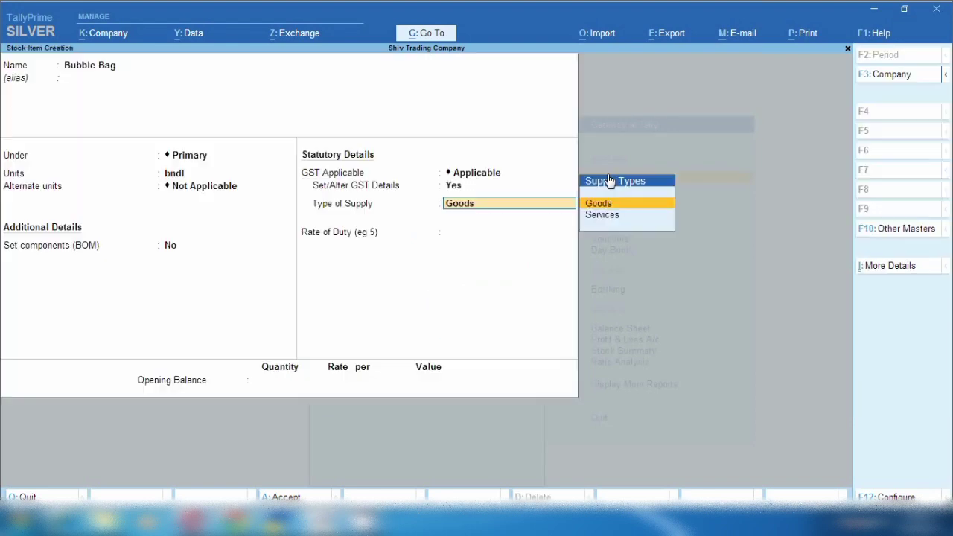
key(ctrl+a)
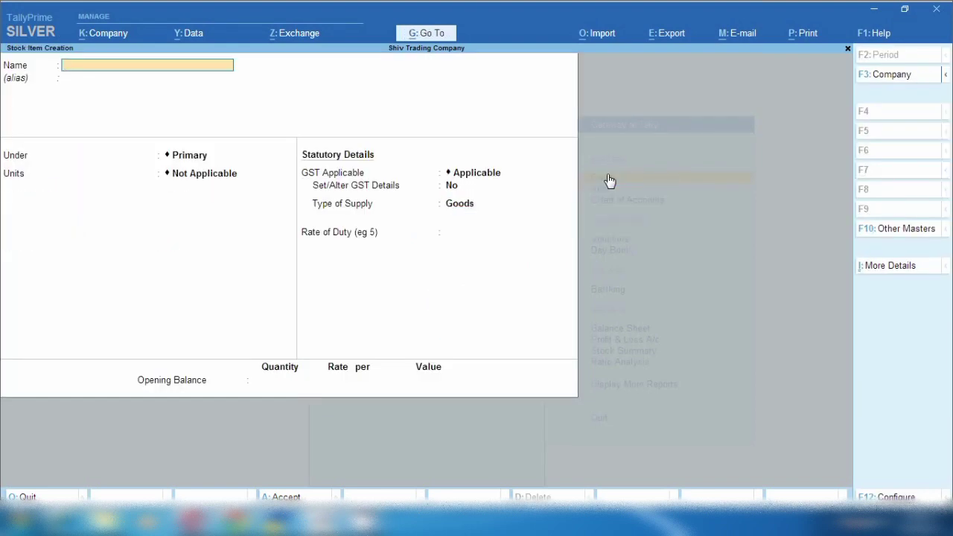
Name the next stock item "Paper Bag", without an alias, and keep it under the Primary group
text(Paper Bag)
key(Return)
key(Return)
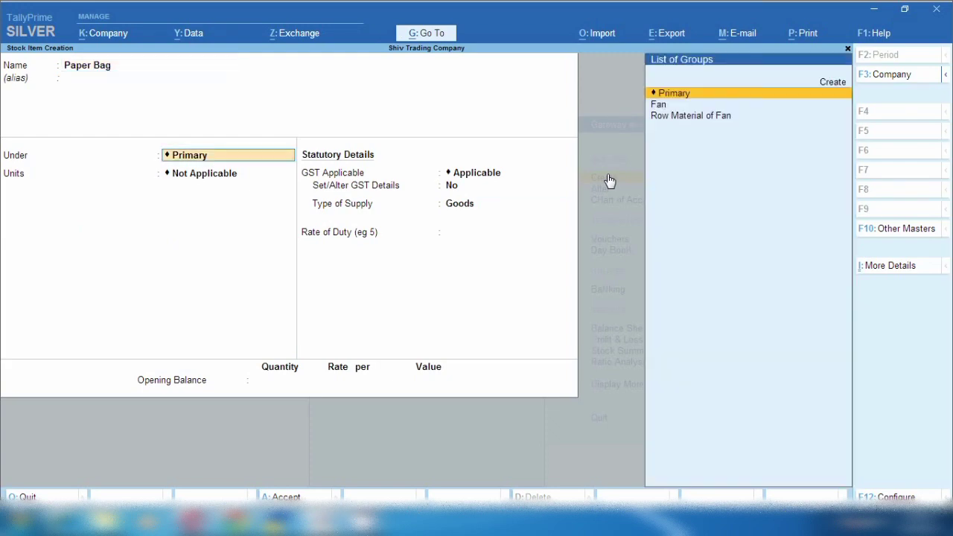
key(Return)
Set Paper Bag's unit to bndl with no alternate unit or BOM, and turn on Set/Alter GST Details
key(Down)
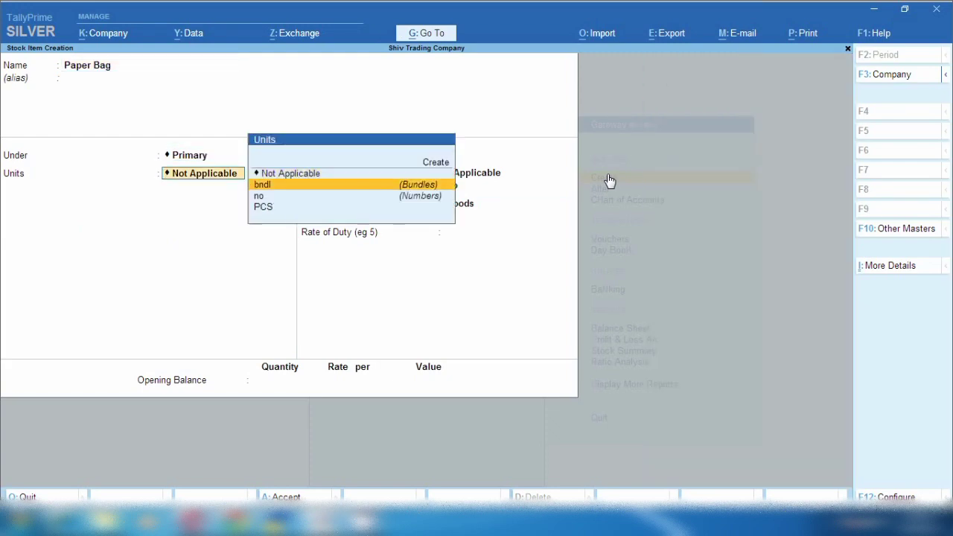
key(Return)
key(Return)
key(Return)
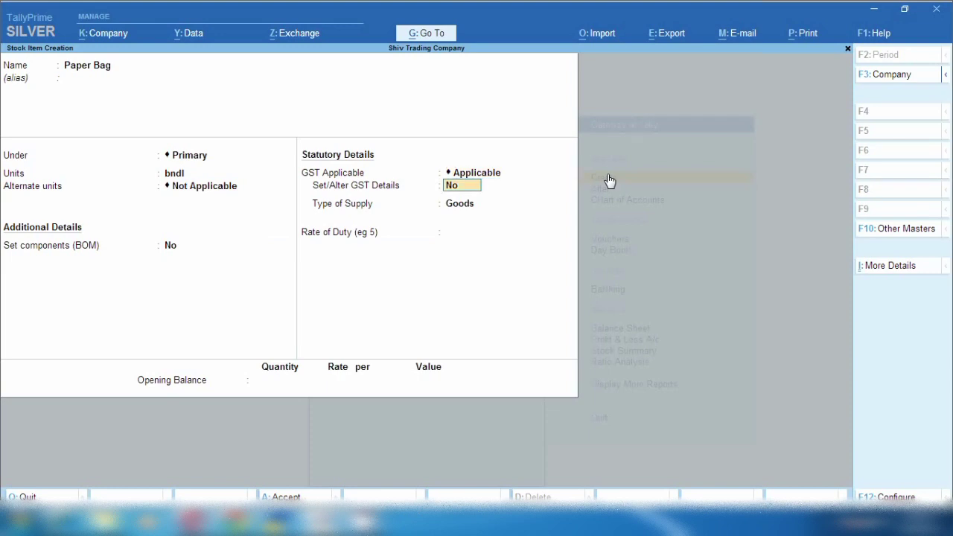
text(y)
key(Return)
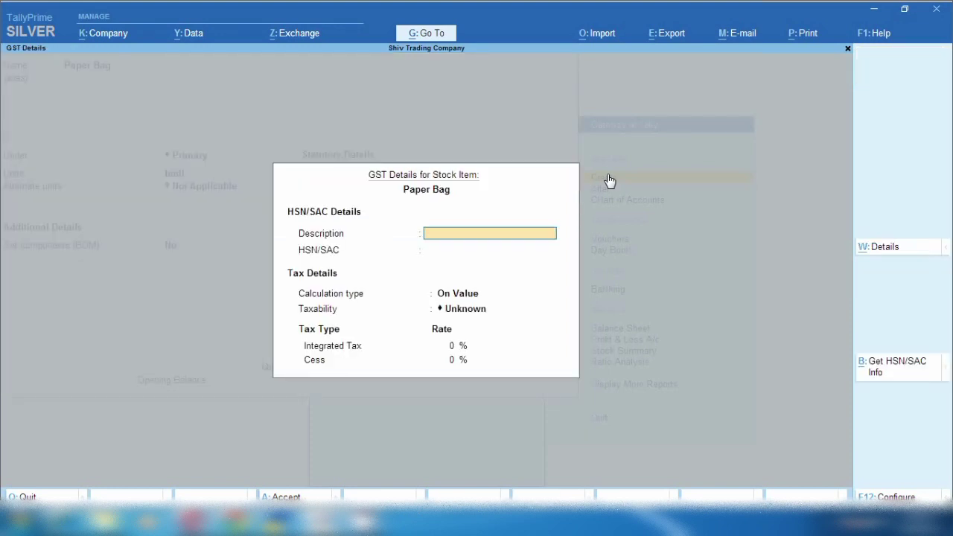
Enter HSN/SAC 420299 for Paper Bag, keep calculation type On Value, and set taxability to Taxable
key(Return)
text(12)
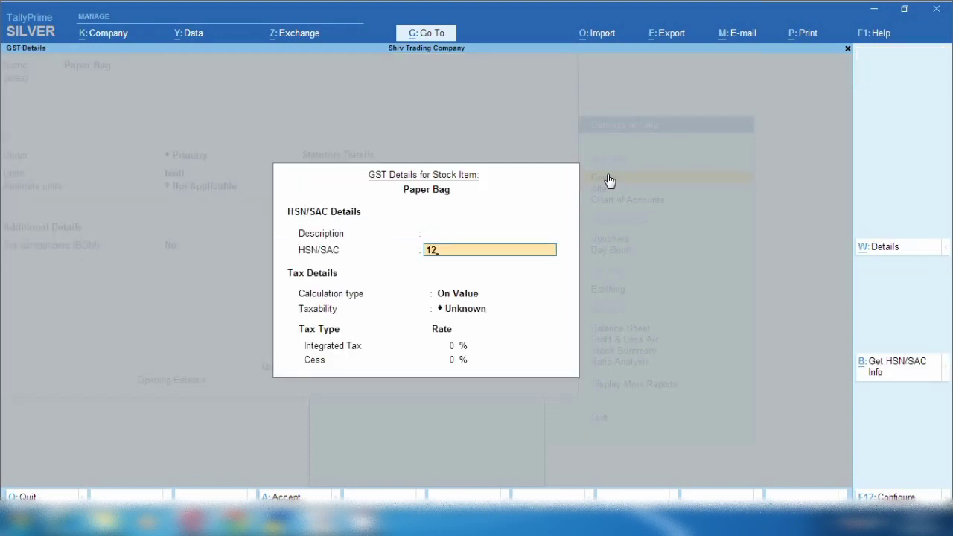
key(BackSpace)
key(BackSpace)
text(420299)
key(Return)
key(Return)
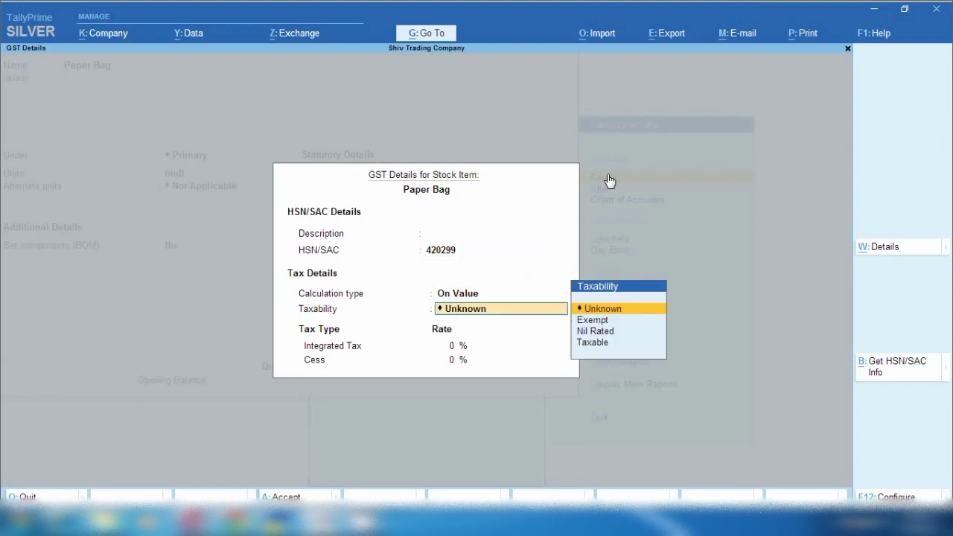
key(Down)
key(Down)
key(Down)
key(Return)
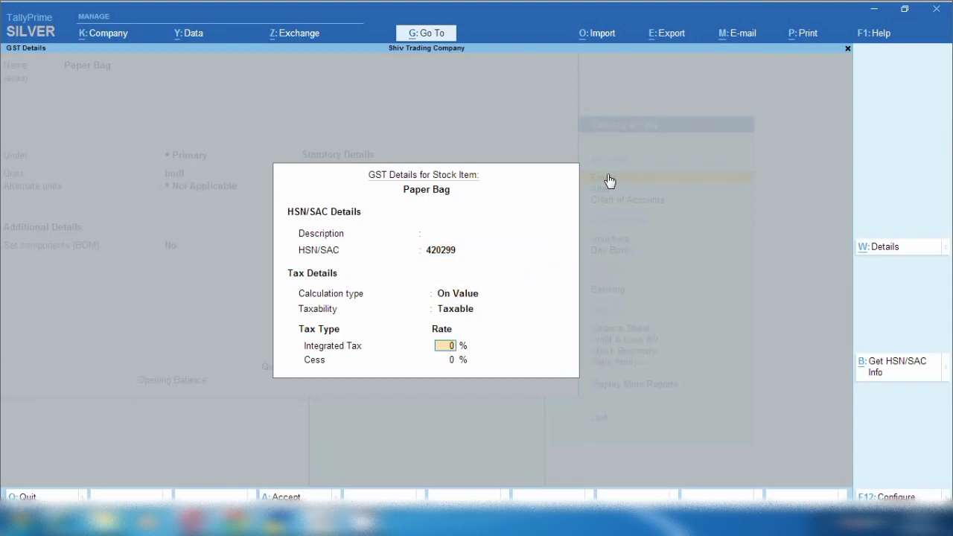
Set Paper Bag's integrated tax rate to 12%, keep supply type Goods with no opening balance, and save the stock item
text(12)
key(Return)
key(Return)
key(Return)
key(Return)
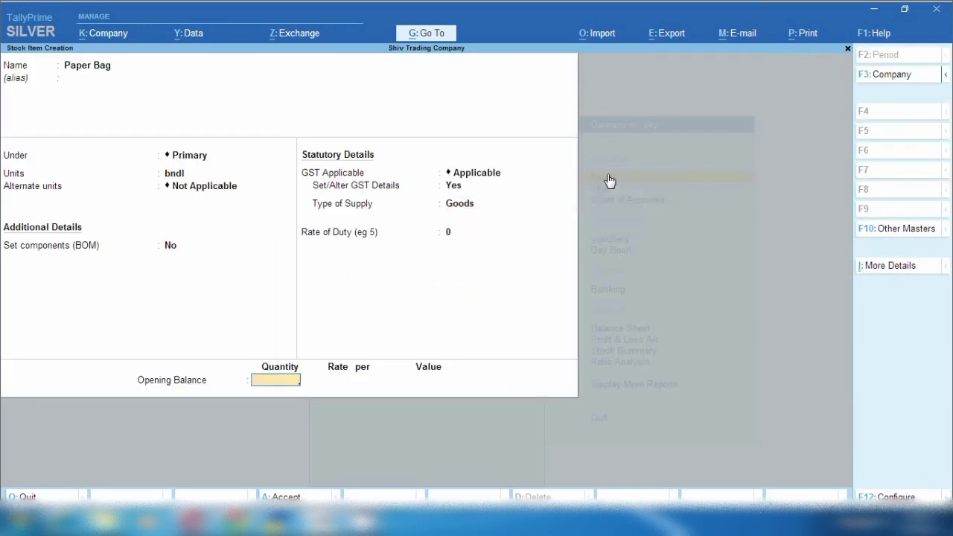
key(Return)
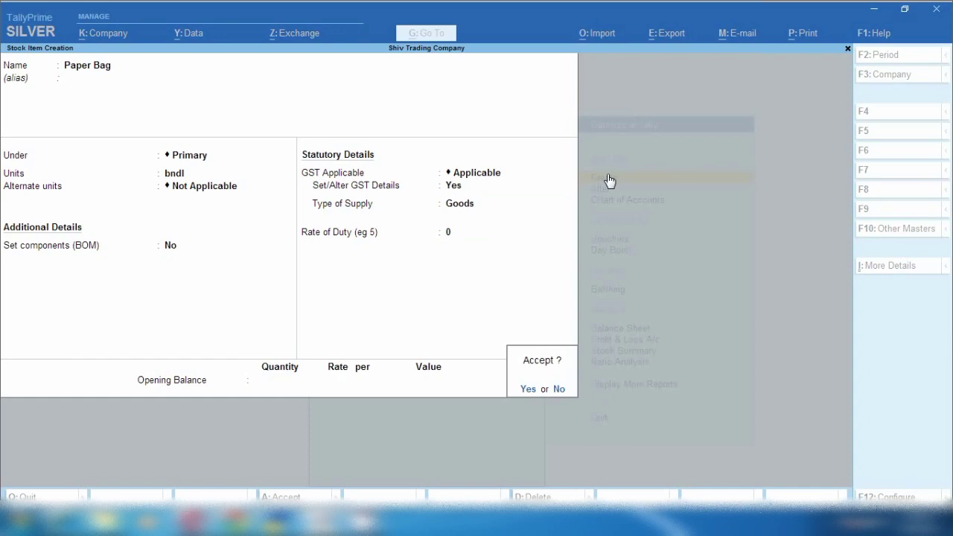
key(Return)
Name the next stock item "Tapes", without an alias, and keep it under the Primary group
text(Tapes)
key(Return)
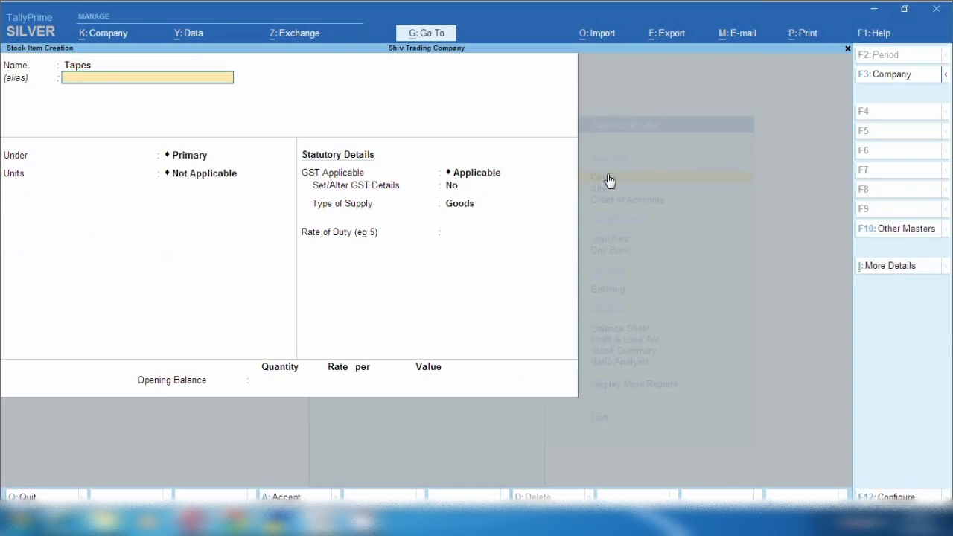
key(Return)
key(Return)
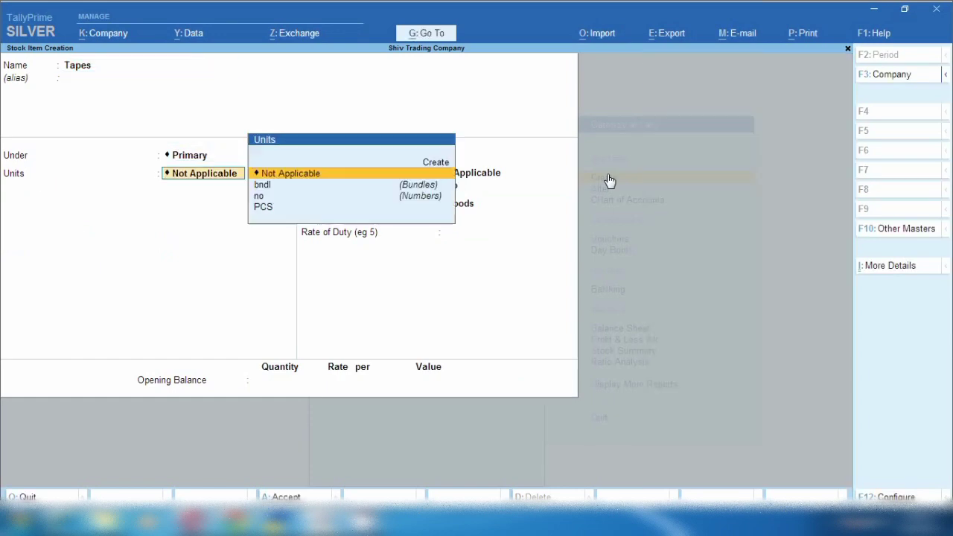
Set Tapes' unit to bndl, keep the alternate unit Not Applicable, and leave BOM off
key(Down)
key(Down)
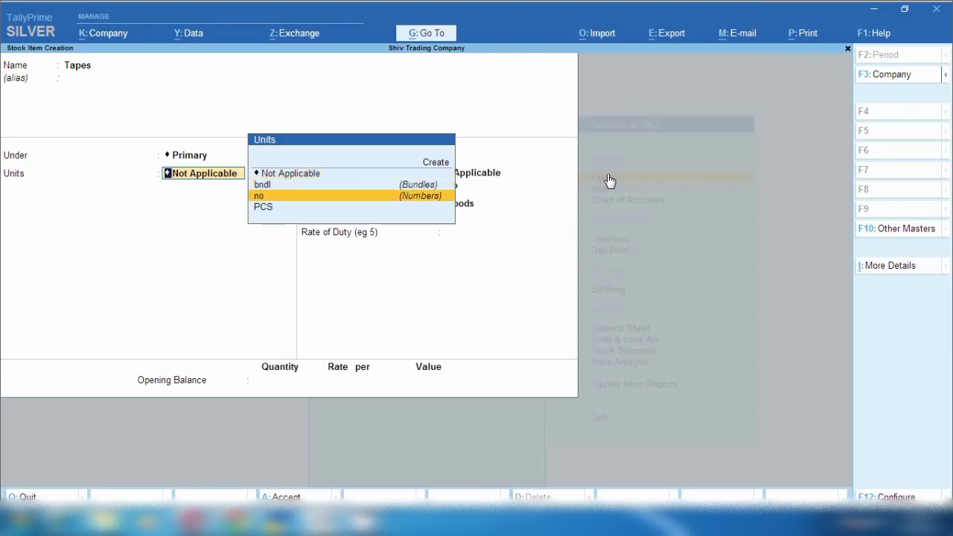
key(Up)
key(Return)
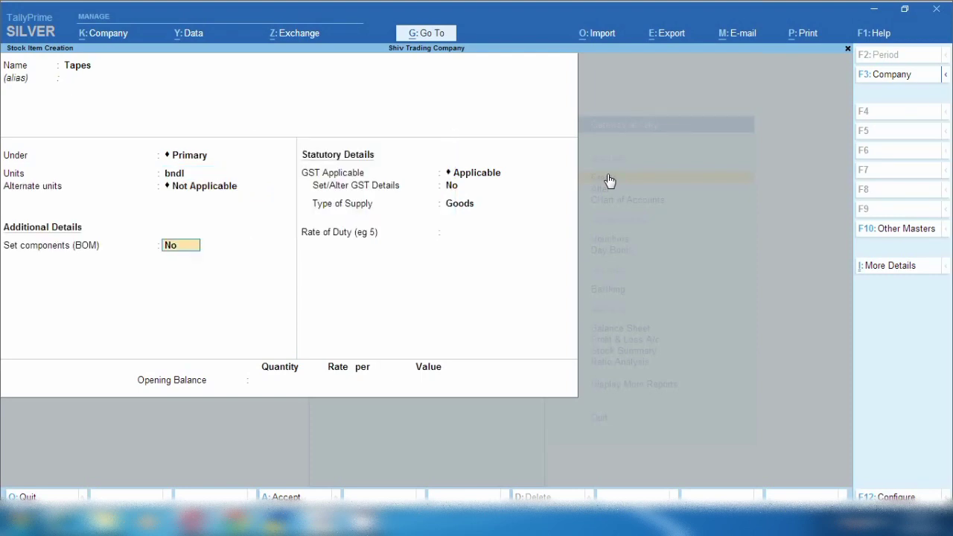
key(Return)
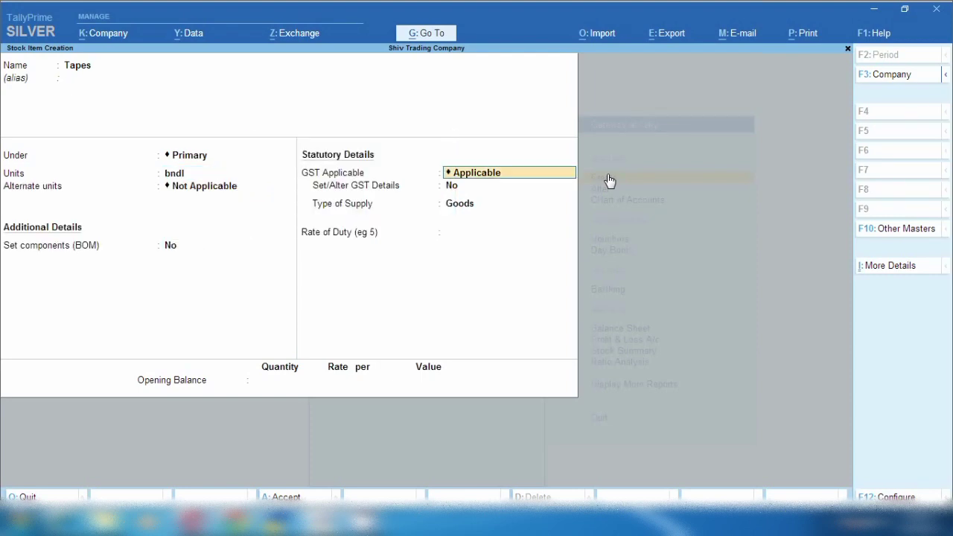
Make GST applicable to Tapes with HSN/SAC 39191000, calculation type On Value and taxability Taxable
key(Return)
text(y)
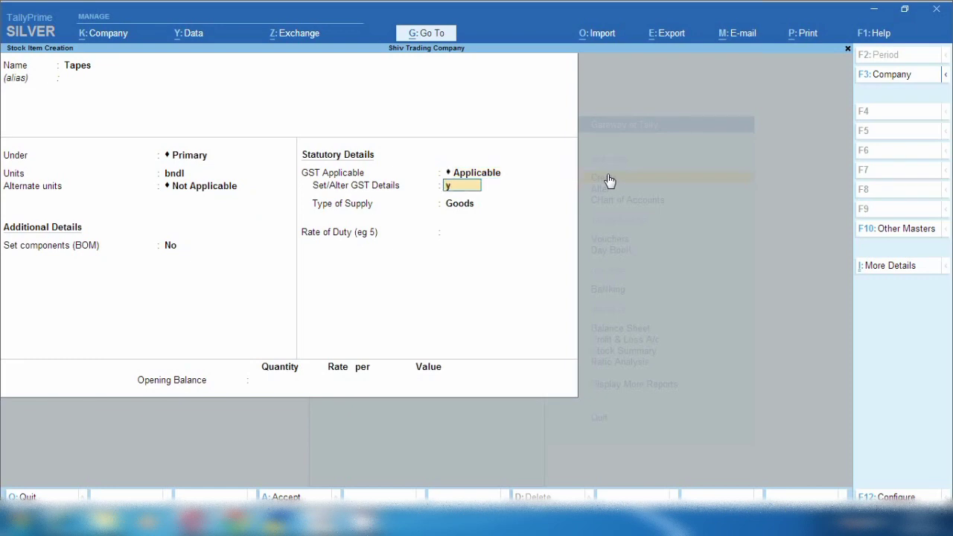
key(Return)
key(Return)
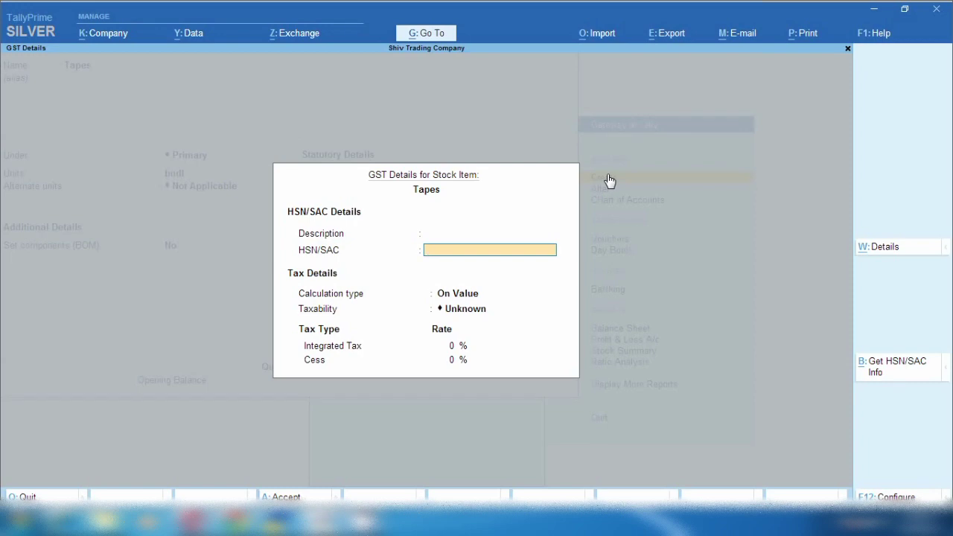
text(39191000)
key(Return)
key(Down)
key(Down)
key(Down)
key(Return)
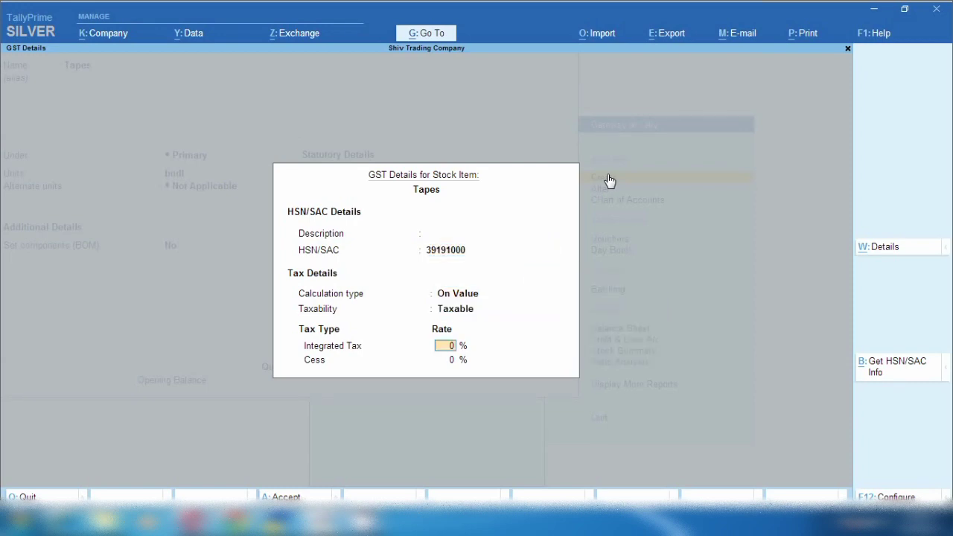
Set Tapes' integrated tax rate to 18% and save the stock item
text(18)
key(Return)
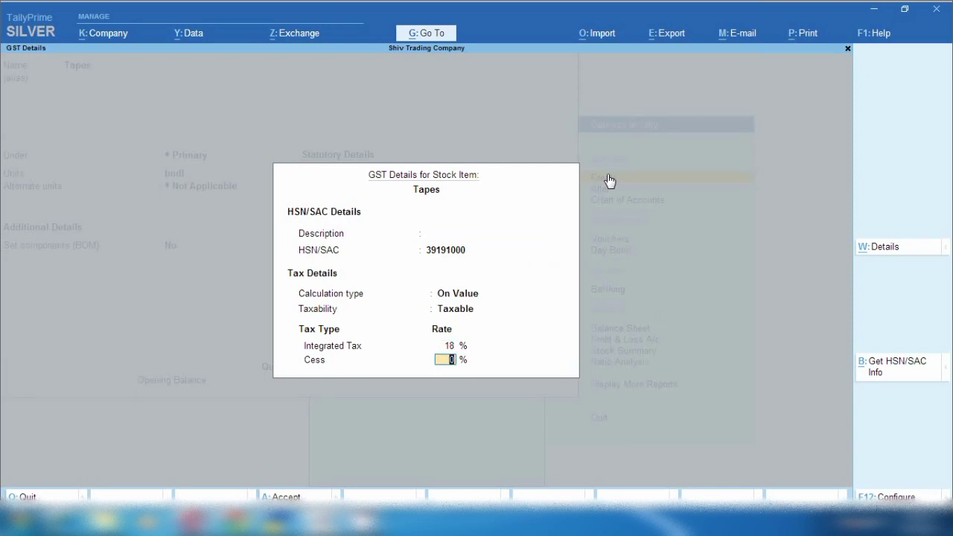
key(ctrl+a)
key(ctrl+a)
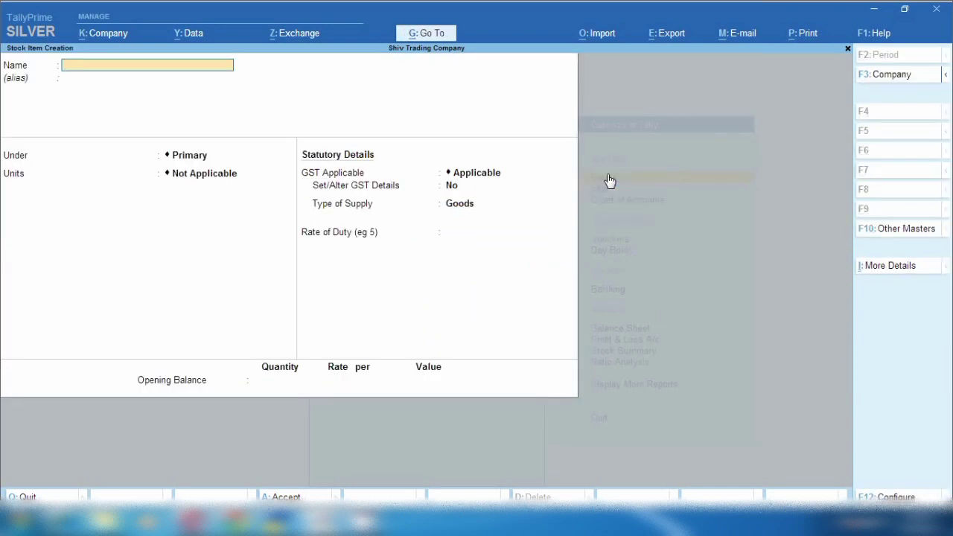
Leave stock item creation and start a new purchase voucher
key(Escape)
key(y)
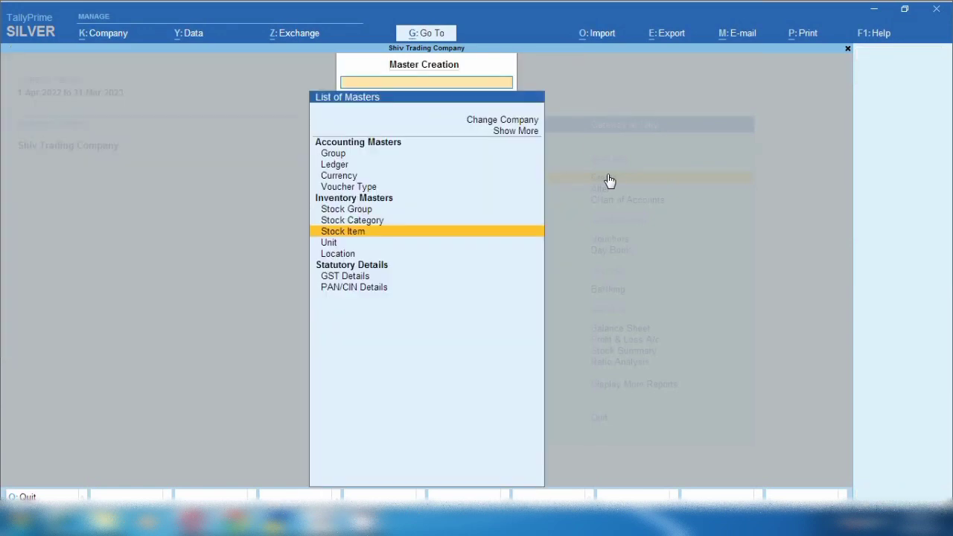
key(Escape)
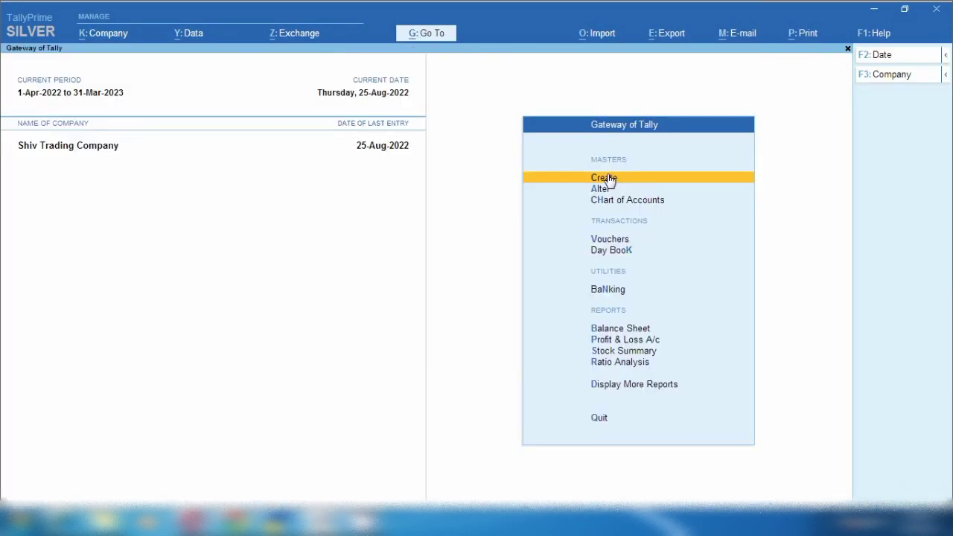
key(v)
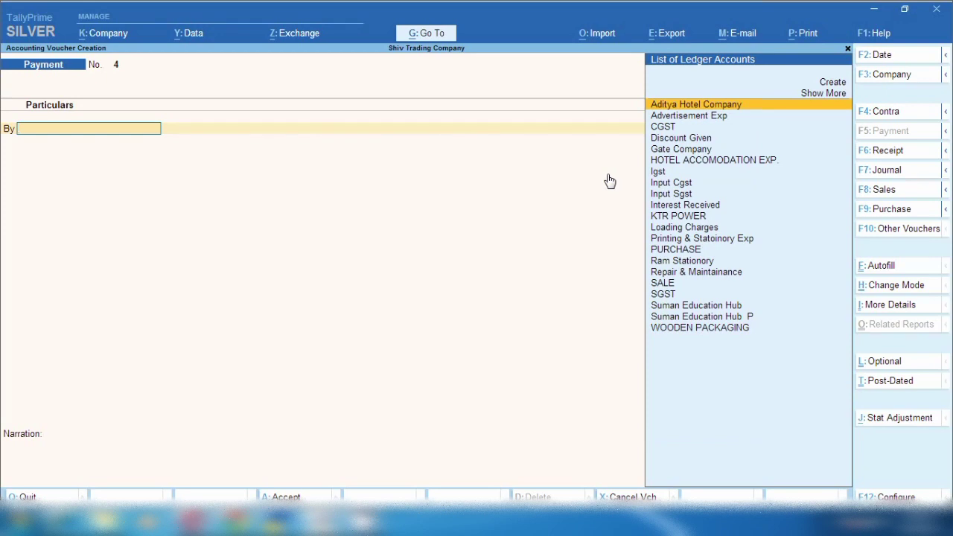
click(920, 213)
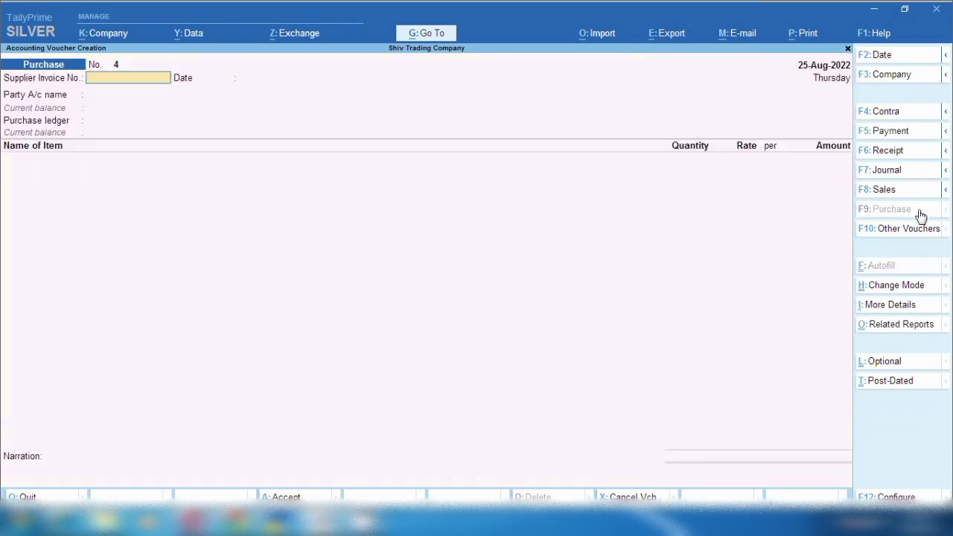
Date the purchase voucher 15-Sep-2022 and enter supplier invoice number 111 with the same date
key(F2)
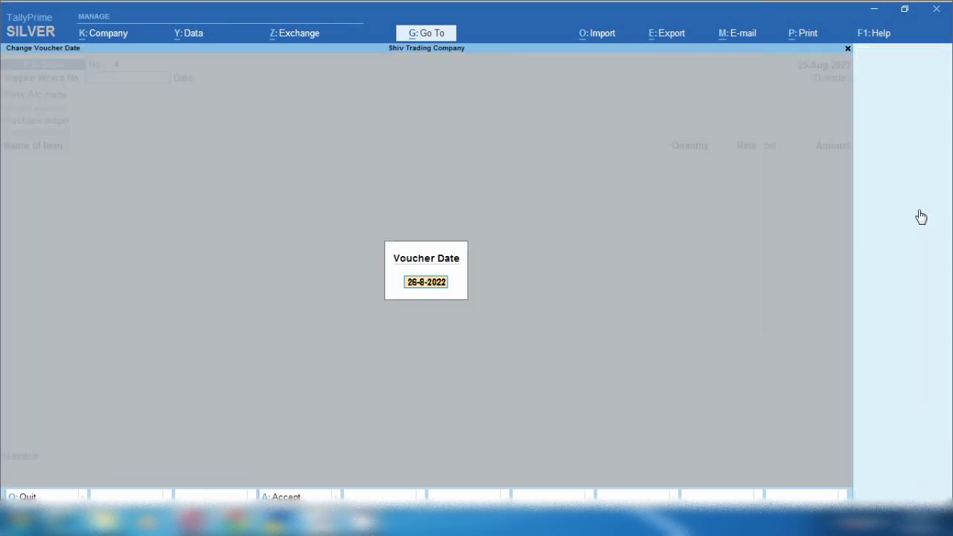
text(15.9.22)
key(Return)
text(111)
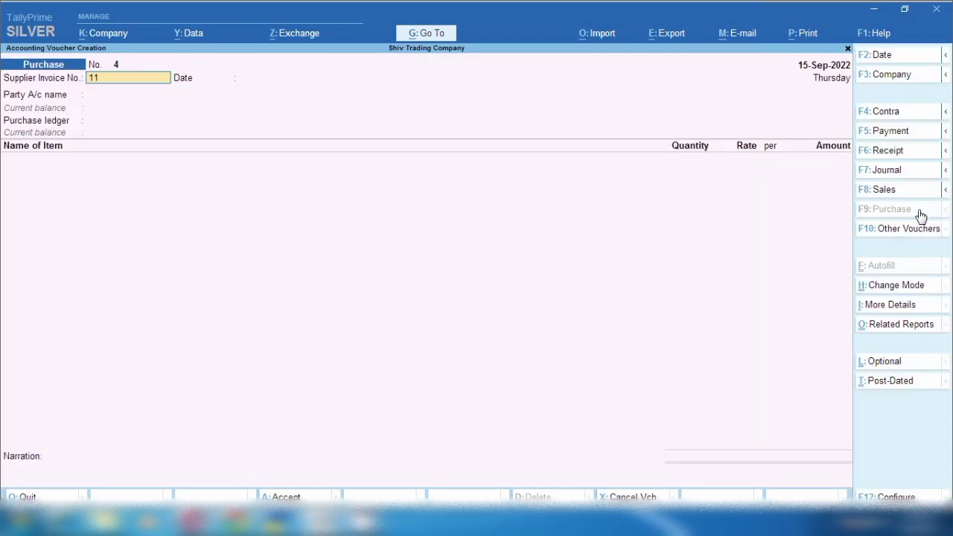
key(Return)
key(Return)
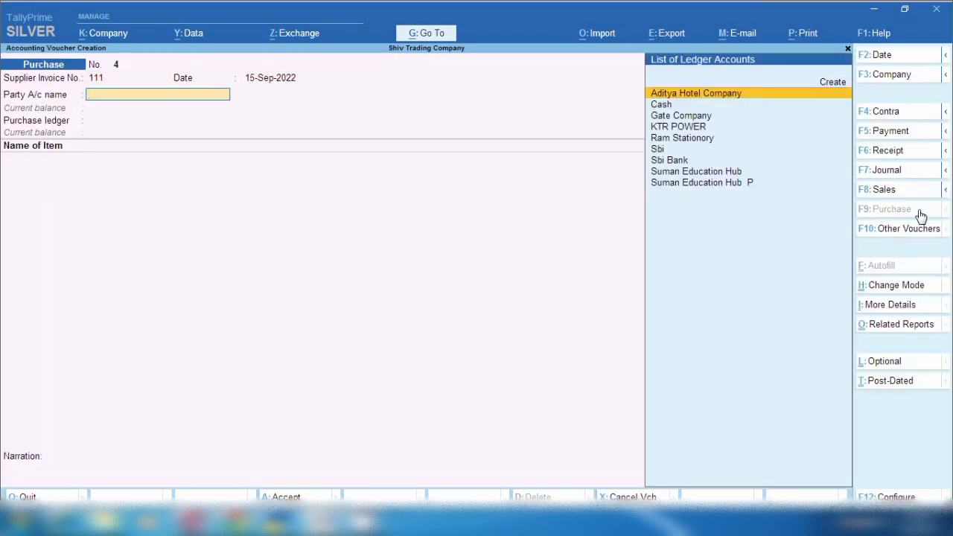
Select Suman Education Hub P as the party account for the purchase
key(Down)
key(Down)
key(Down)
key(Down)
key(Down)
key(Down)
key(Down)
key(Down)
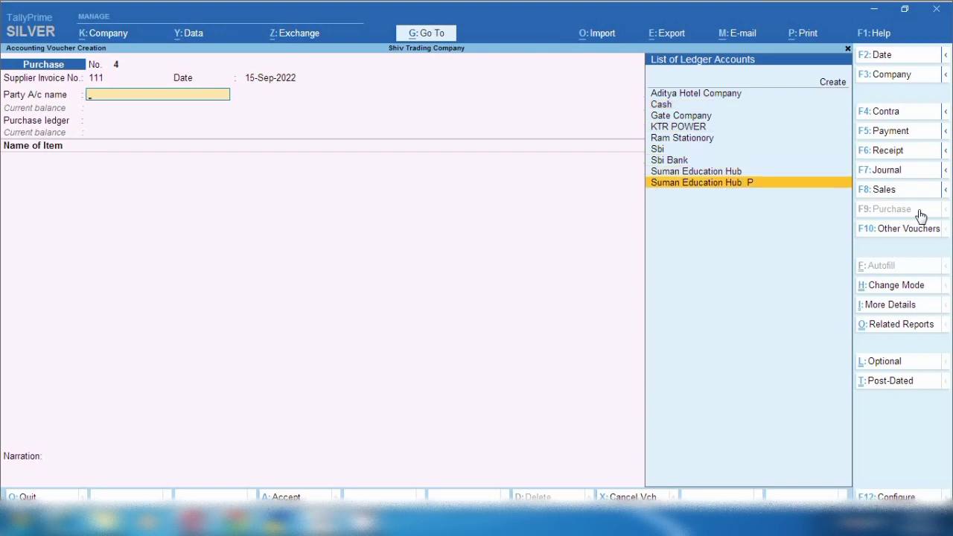
key(Return)
Keep the receipt note Not Applicable and leave all receipt details blank
key(Return)
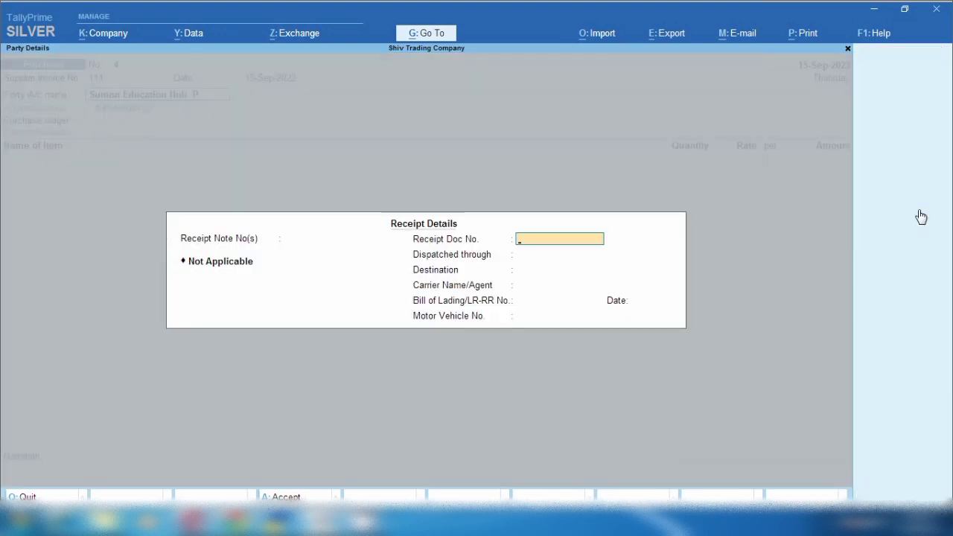
key(Return)
key(Return)
key(Return)
key(Return)
key(Return)
key(Return)
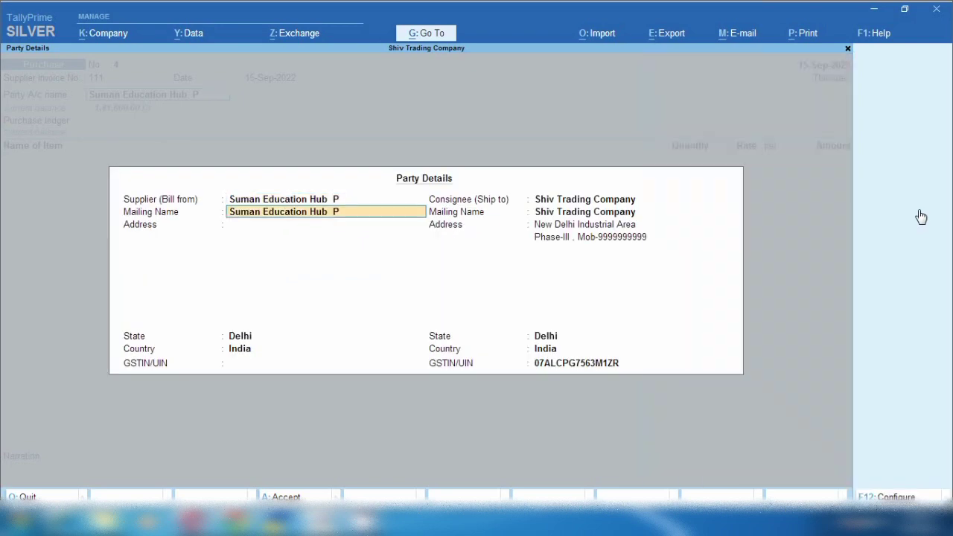
Accept the default supplier and consignee details and choose PURCHASE as the purchase ledger
key(Return)
key(Return)
key(Return)
key(Return)
key(Return)
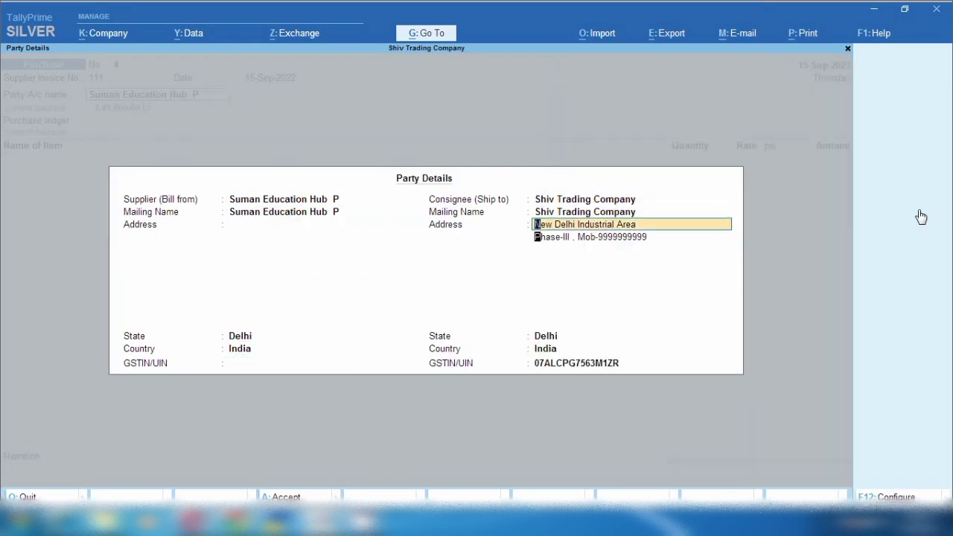
key(Return)
key(Return)
key(Return)
key(Return)
key(Return)
key(Return)
key(Return)
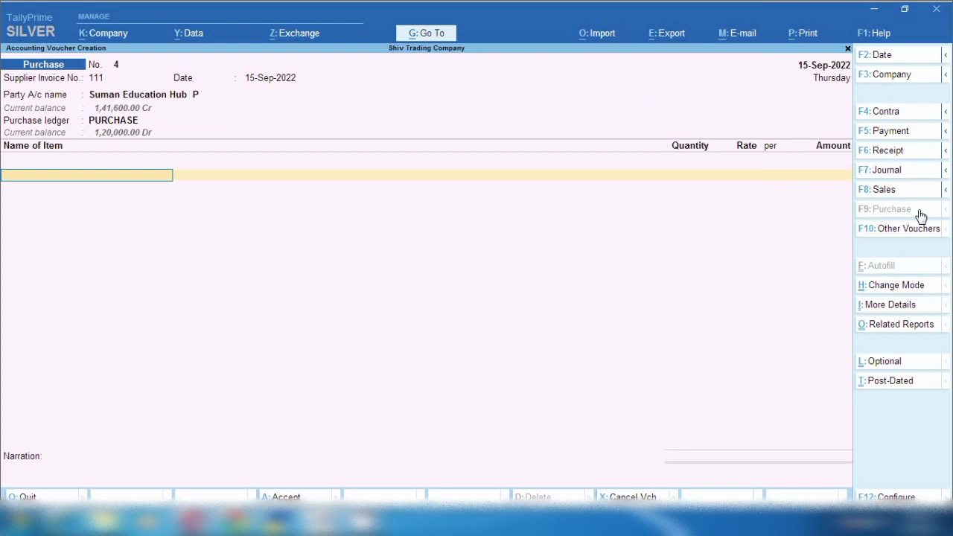
Choose Glass Container as the first purchase item, without a description and with tracking number Not Applicable
text(S)
key(Up)
key(Up)
key(Up)
key(Up)
key(Up)
key(Up)
key(Up)
key(Up)
key(Up)
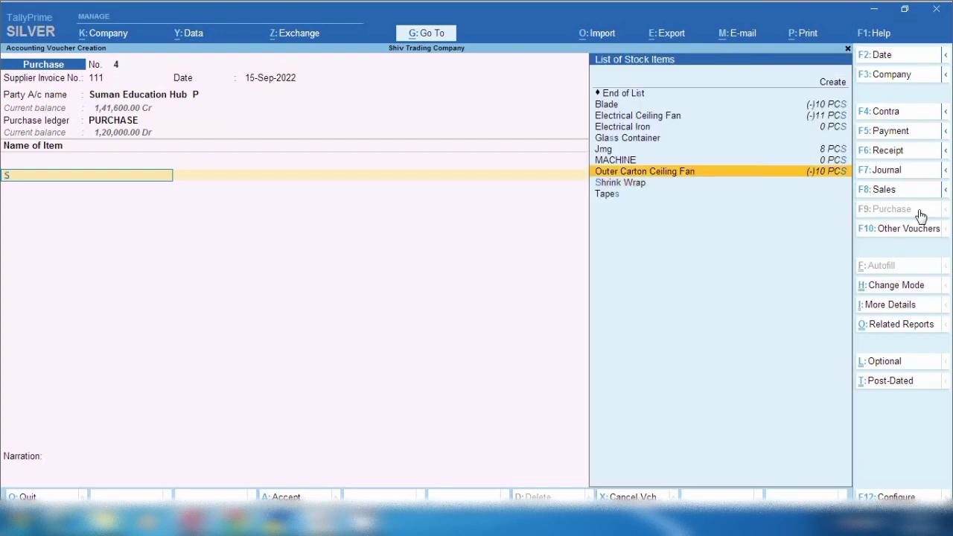
key(Down)
key(Down)
key(Down)
key(Down)
key(Down)
key(Down)
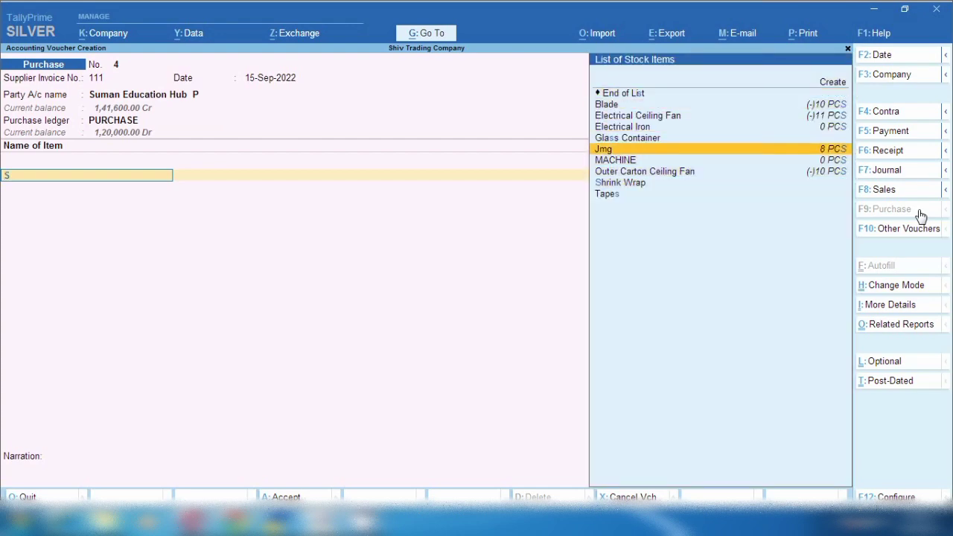
key(Up)
key(Return)
key(Return)
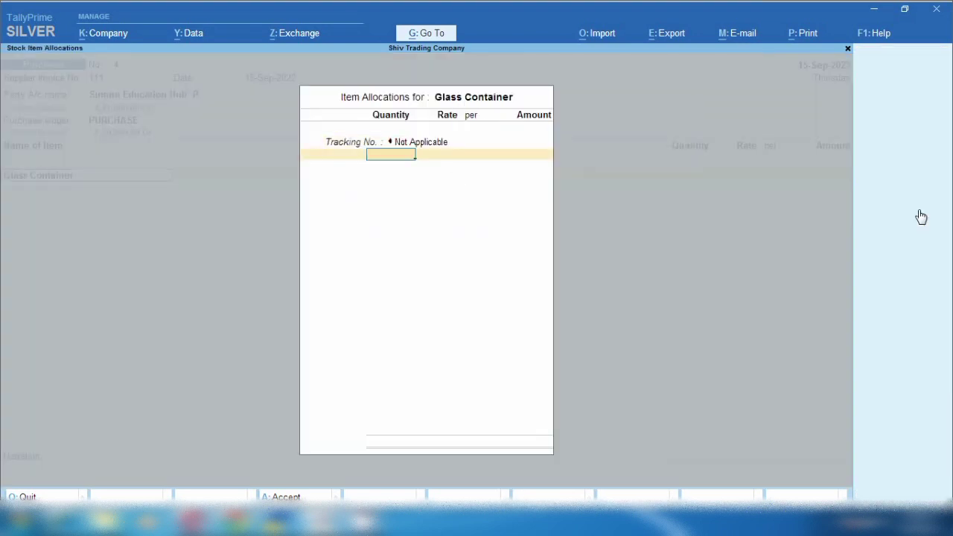
Allocate 10 no of Glass Container at a rate of 100 and accept the item line
text(10)
key(Return)
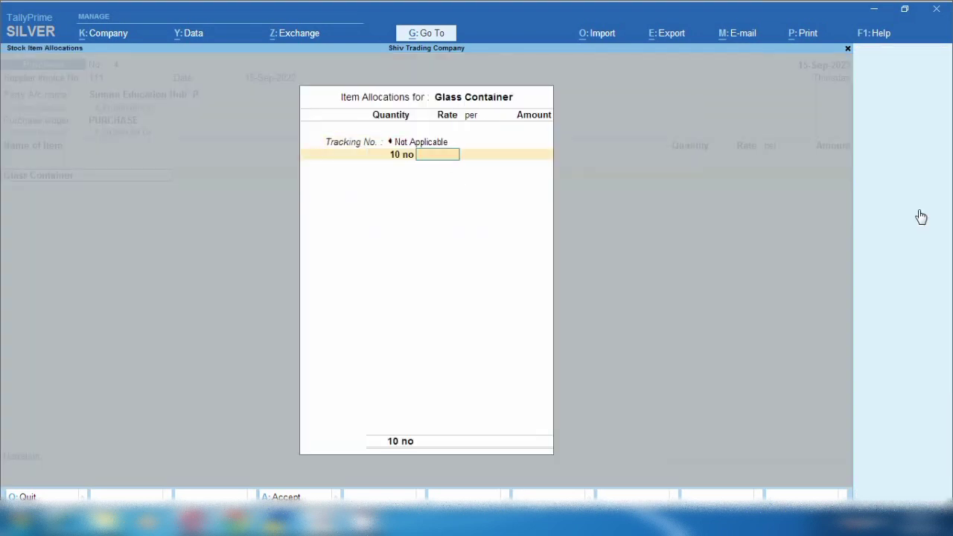
text(100)
key(Return)
key(Return)
key(Return)
key(Return)
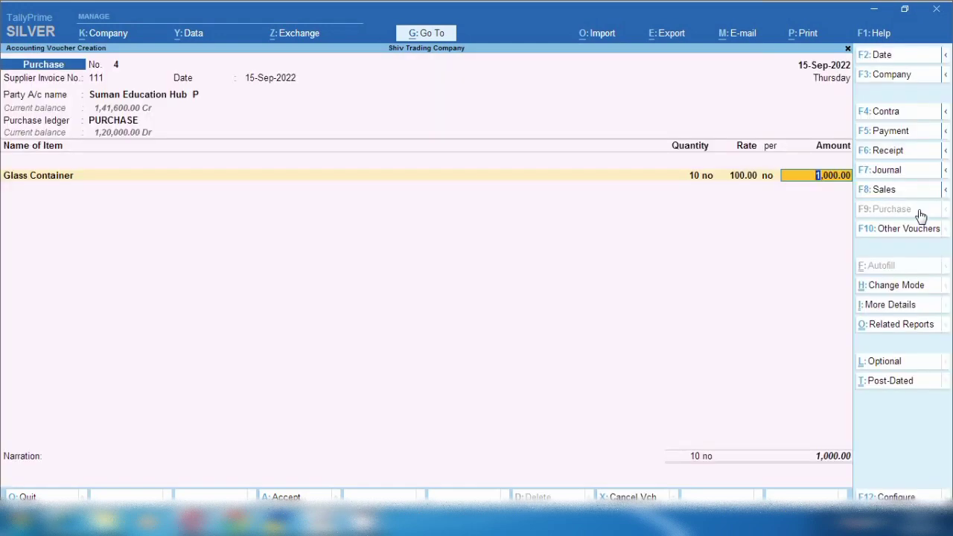
key(Return)
Add Carrugated Box to the purchase with quantity 10 PCS at rate 100 and tracking number Not Applicable
text(Ca)
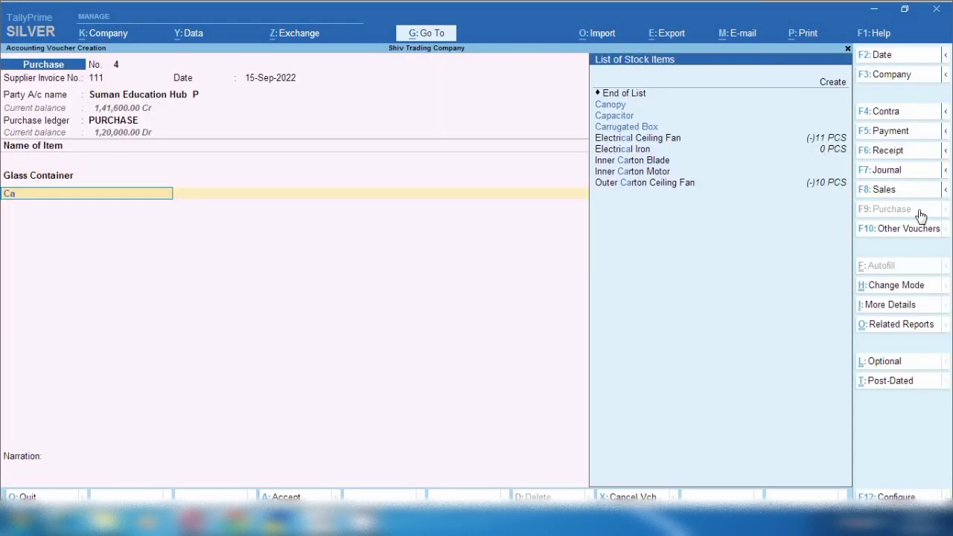
key(Down)
key(Down)
key(Down)
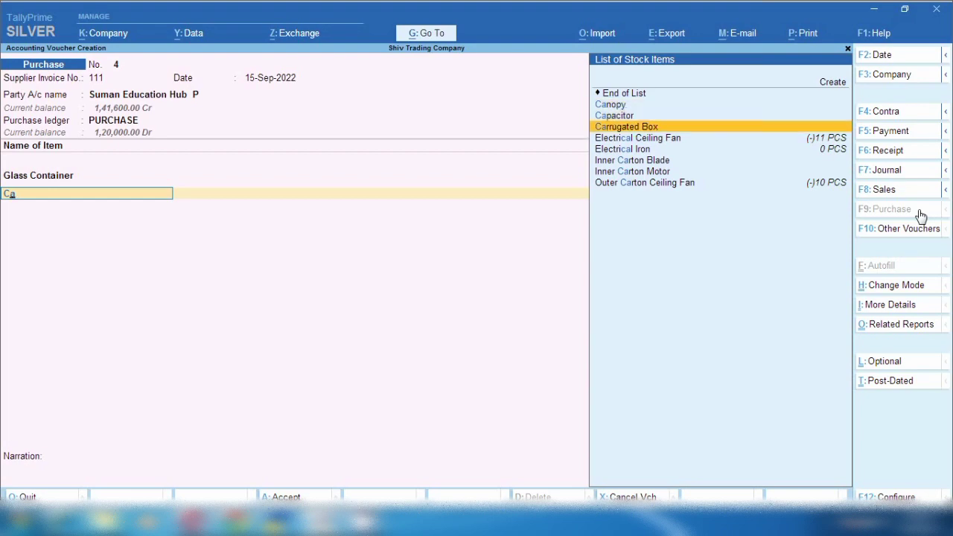
key(Return)
key(Return)
text(10)
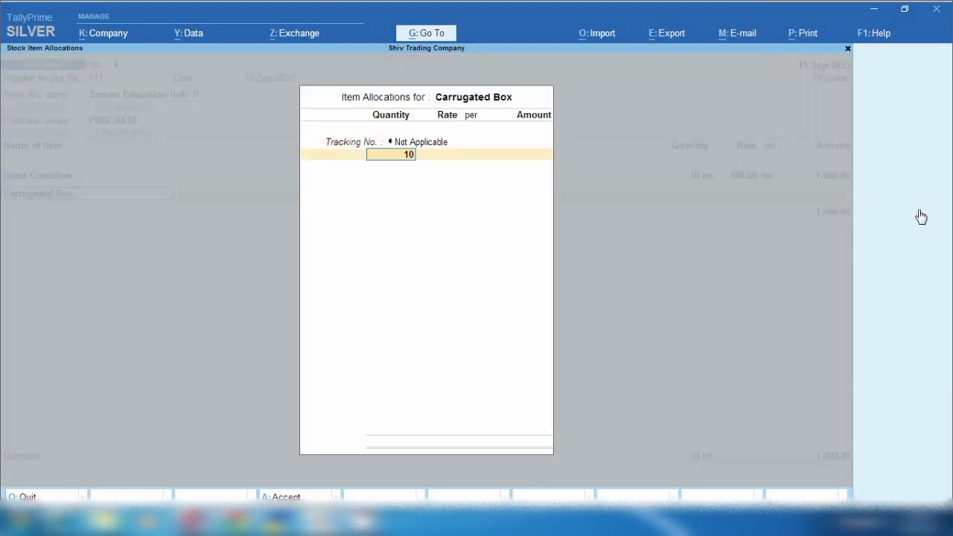
key(Return)
text(100)
key(Return)
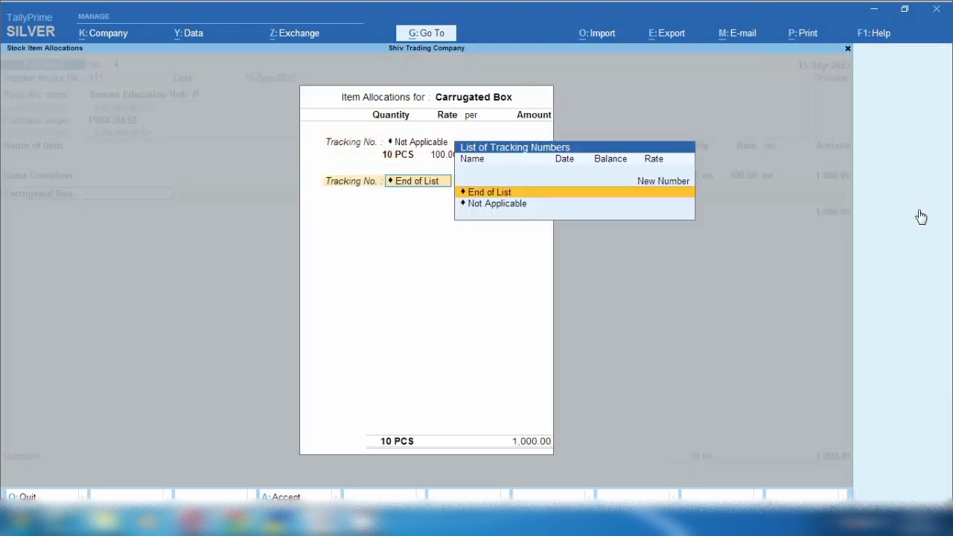
key(Return)
key(Return)
Add Shrink Wrap to the purchase with quantity 10 bndl at rate 100 and tracking number Not Applicable
text(Shri)
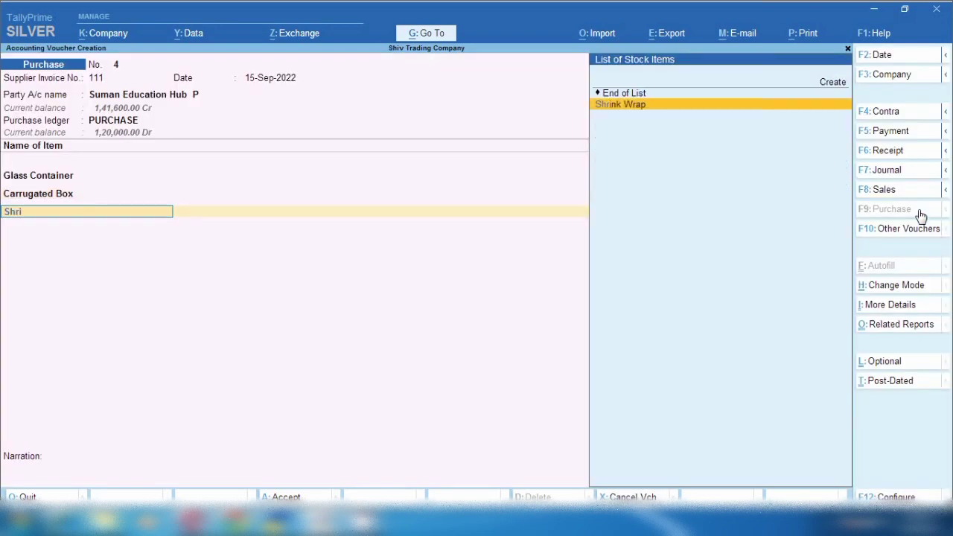
key(Return)
key(Return)
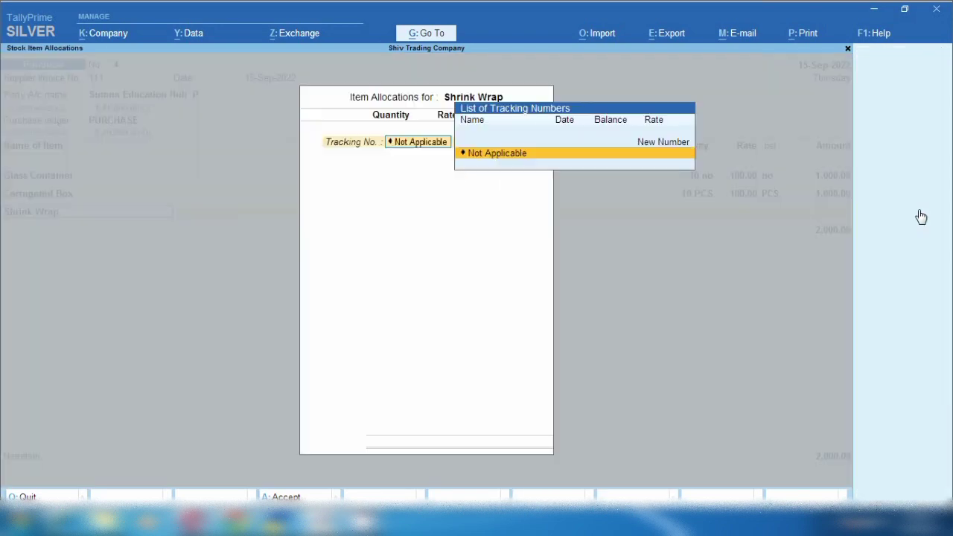
key(Return)
text(1)
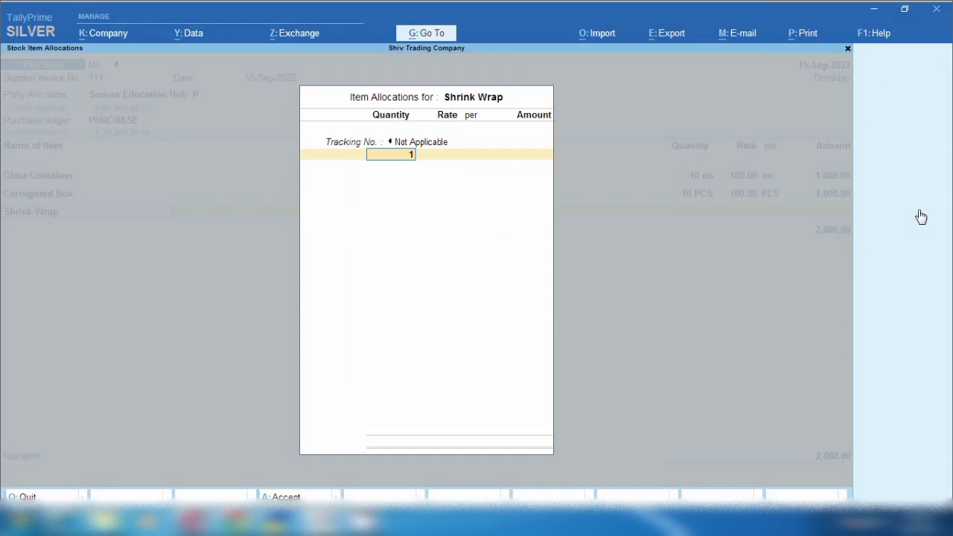
text(0)
key(Return)
text(10)
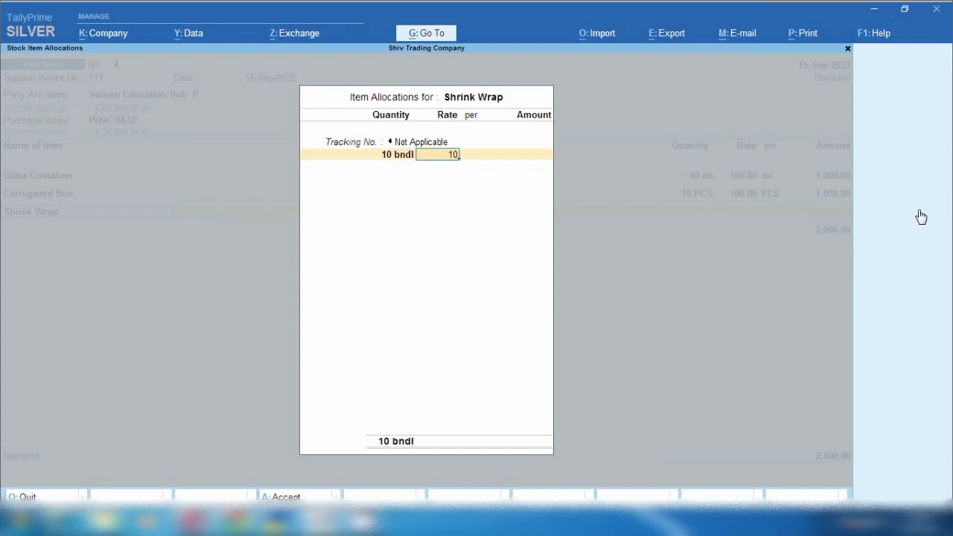
text(0)
key(Return)
key(Return)
key(Return)
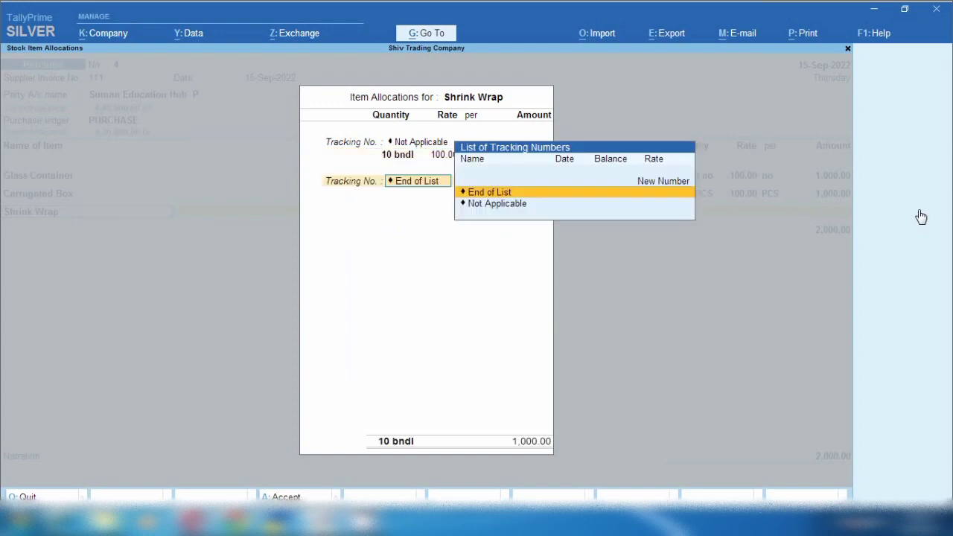
key(Return)
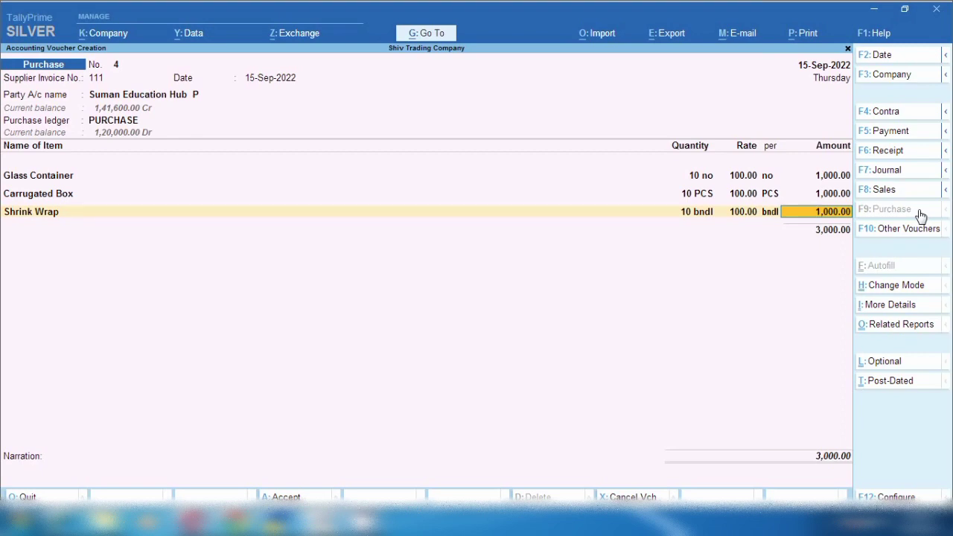
key(Return)
Add Jute Bag to the purchase with quantity 10 PCS at rate 50 and tracking number Not Applicable
text(Jut)
key(Return)
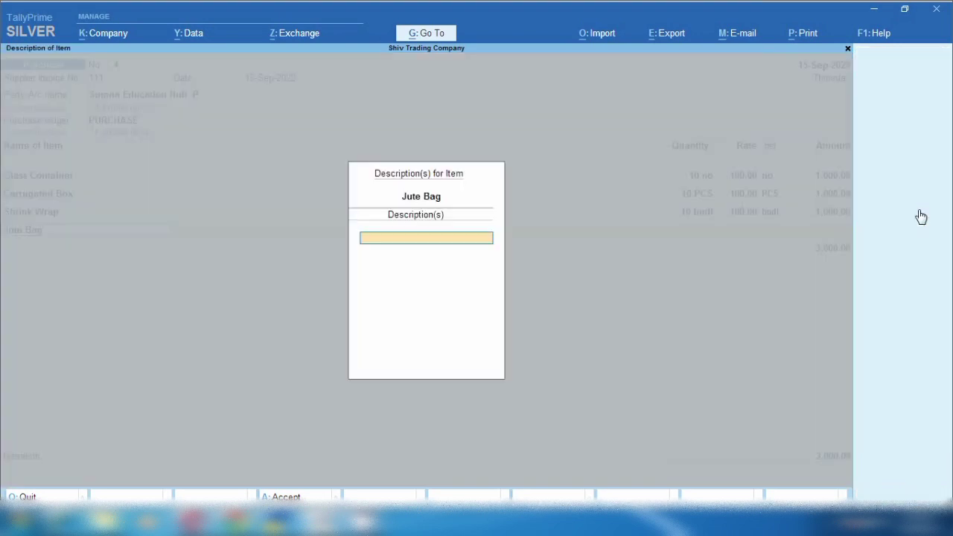
key(Return)
key(Return)
text(10)
key(Return)
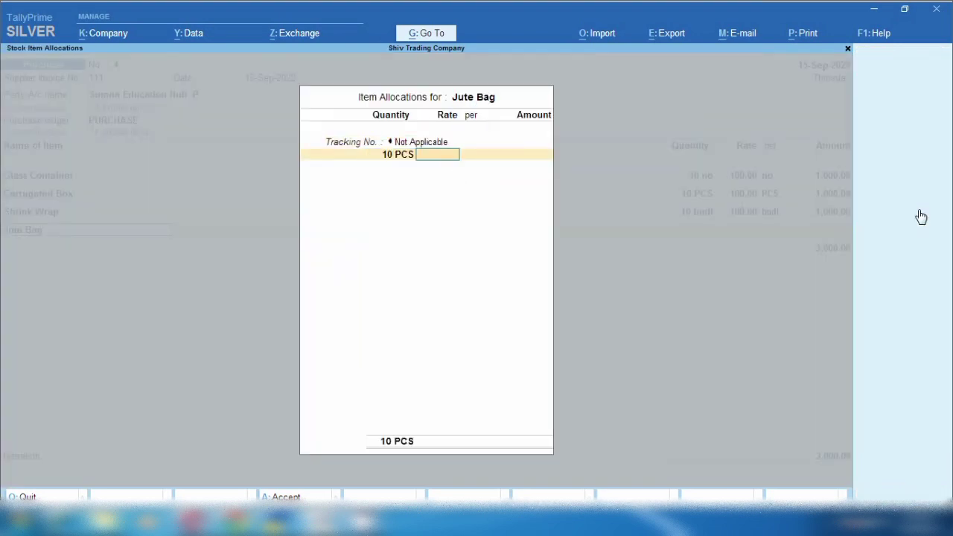
text(50)
key(Return)
key(Return)
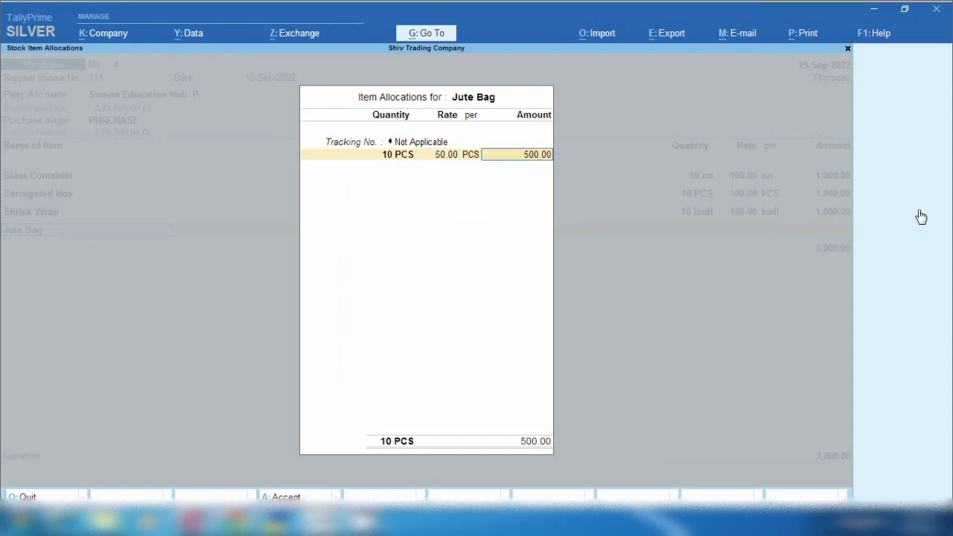
key(Return)
key(Return)
key(Return)
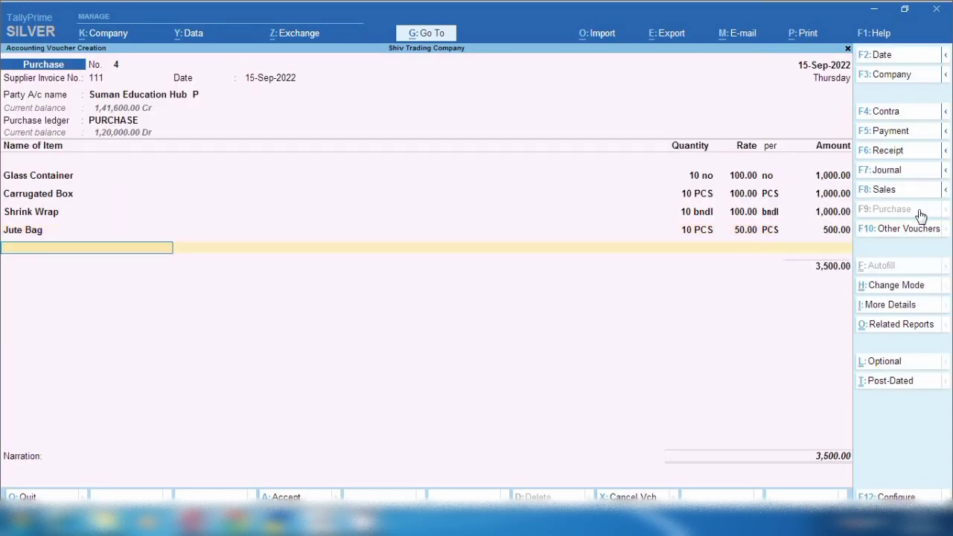
Add Tapes to the purchase with quantity 10 bndl at rate 150 and tracking number Not Applicable
text(Tap)
key(Return)
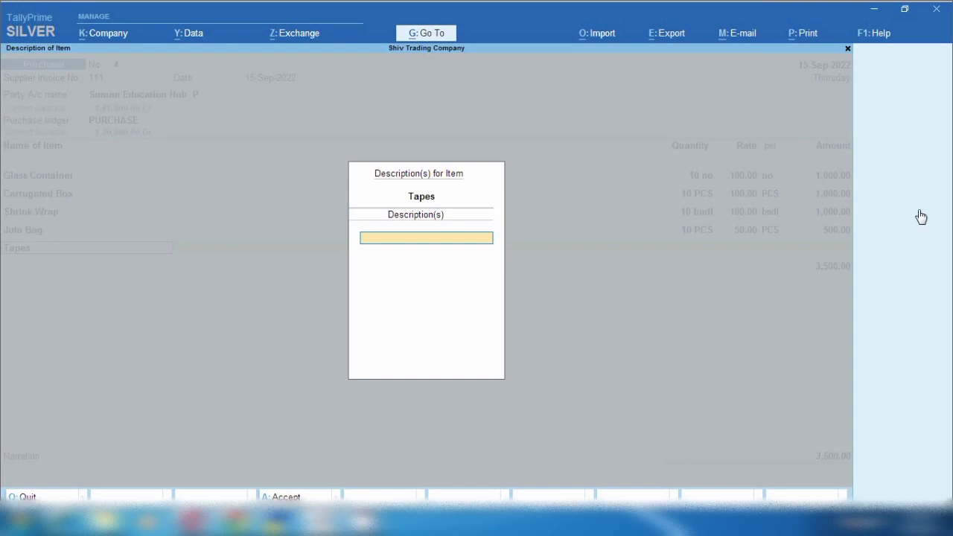
key(Return)
key(Return)
text(1)
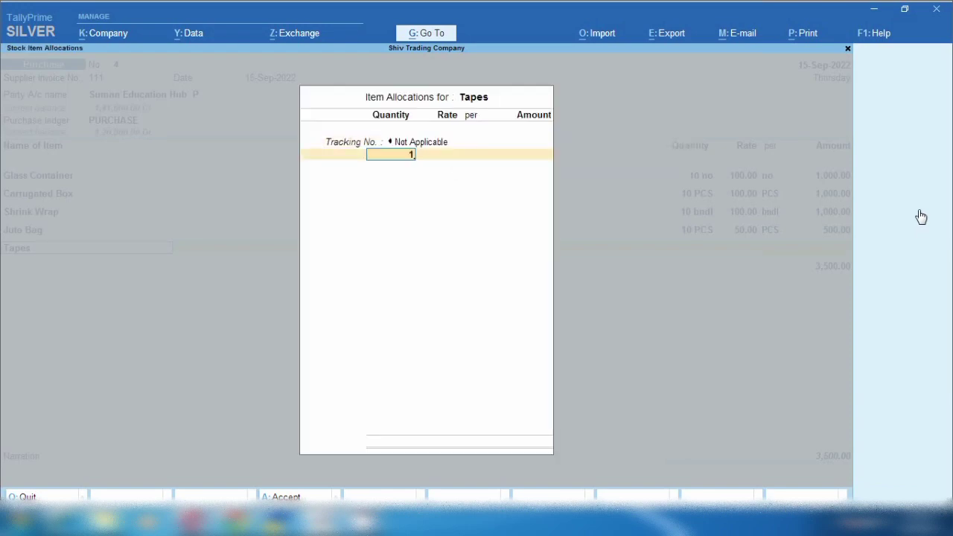
text(0)
key(Return)
text(1)
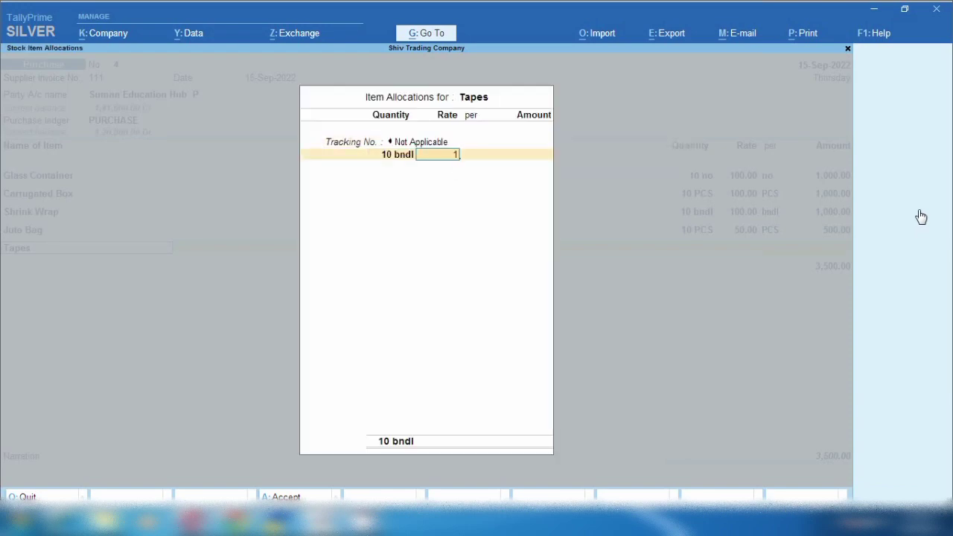
text(50)
key(Return)
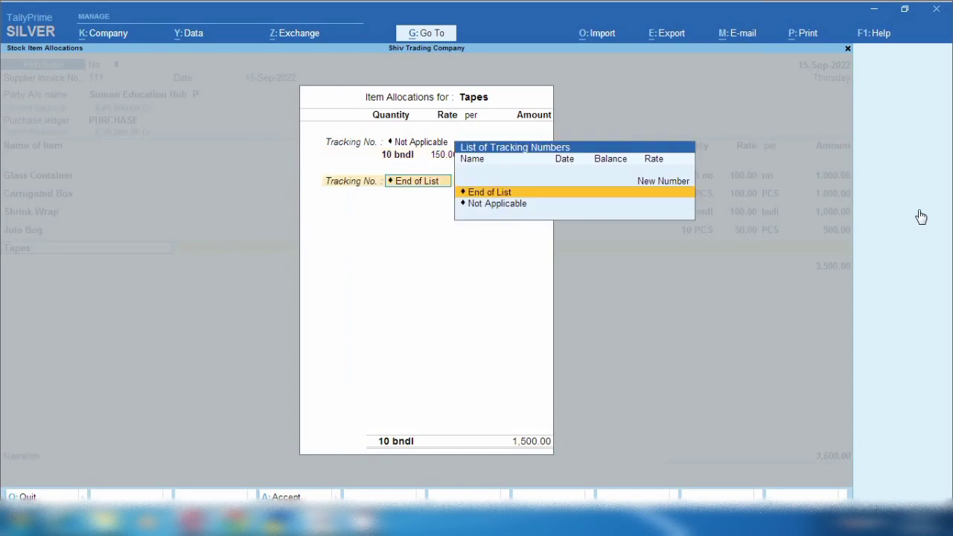
key(Return)
key(Return)
Add Paper Bag to the purchase with quantity 50 bndl at rate 20 and tracking number Not Applicable
text(Pap)
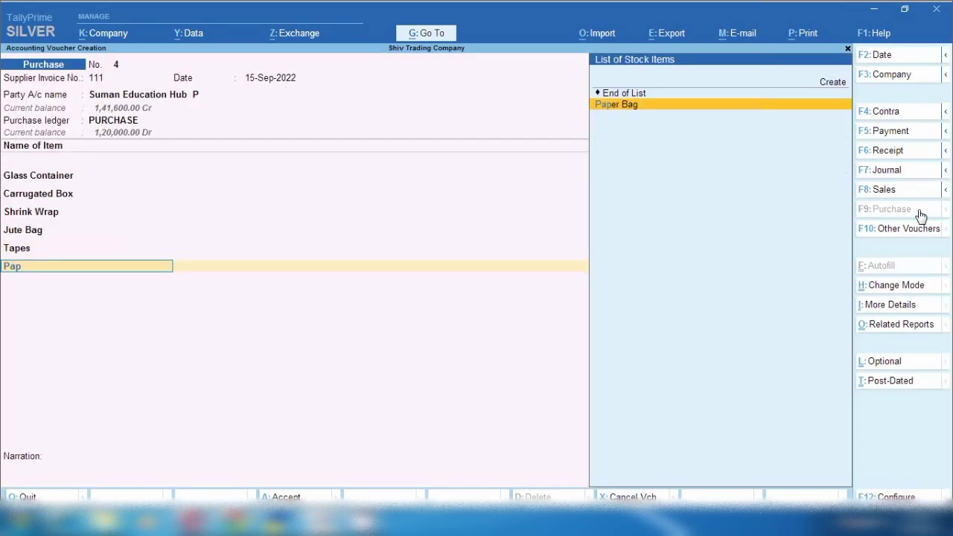
key(Return)
key(Return)
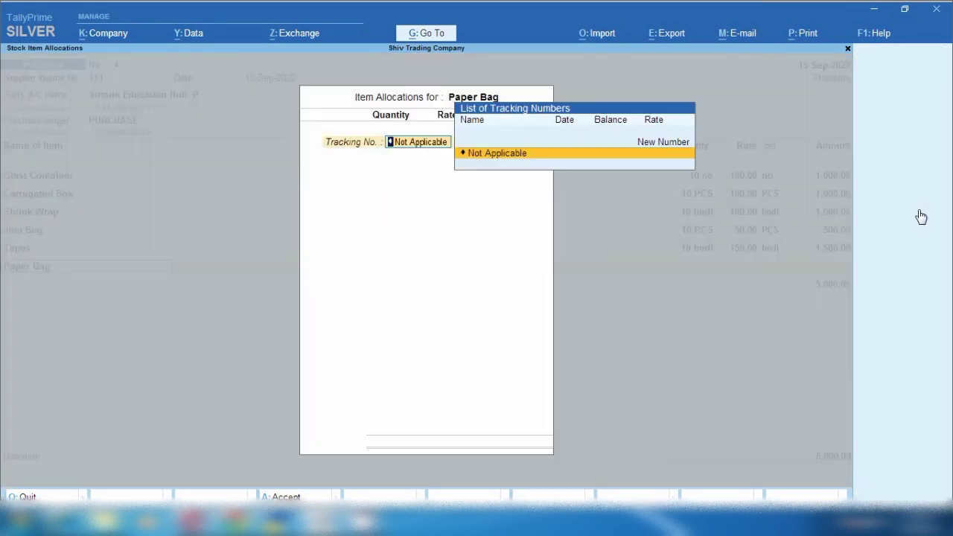
key(Return)
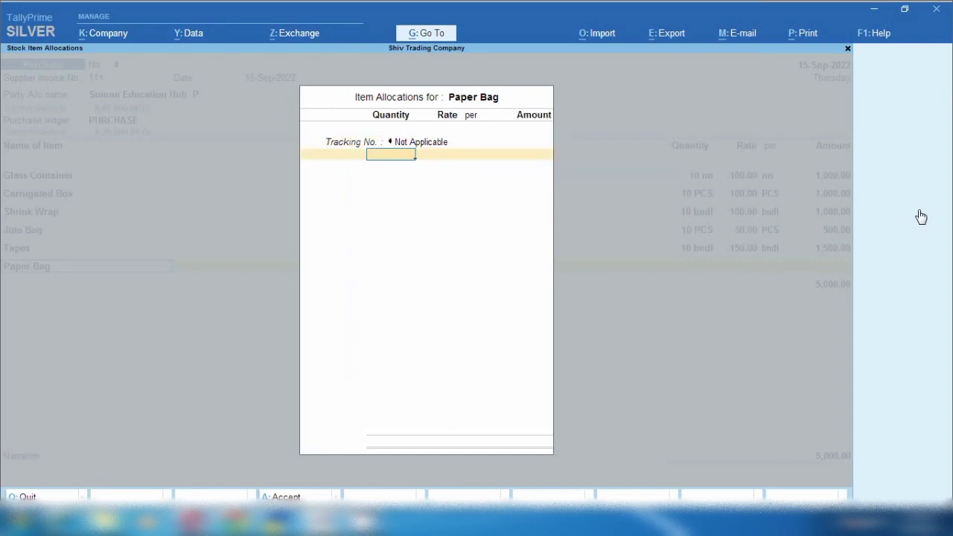
text(50)
key(Return)
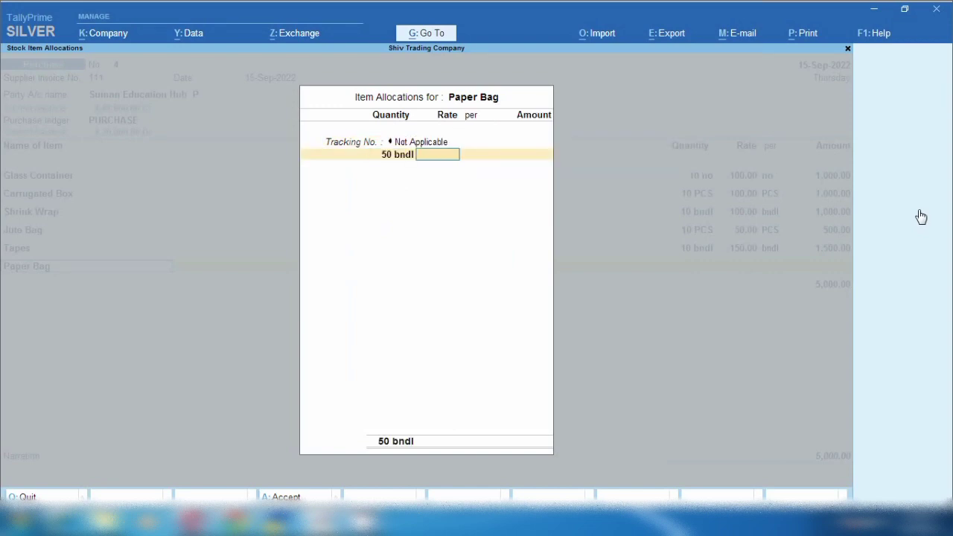
text(20)
key(Return)
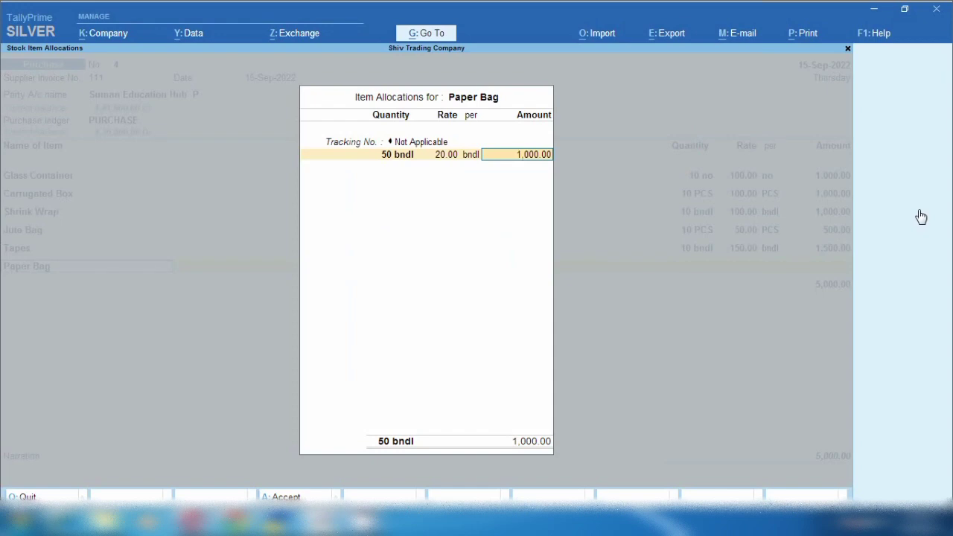
key(Return)
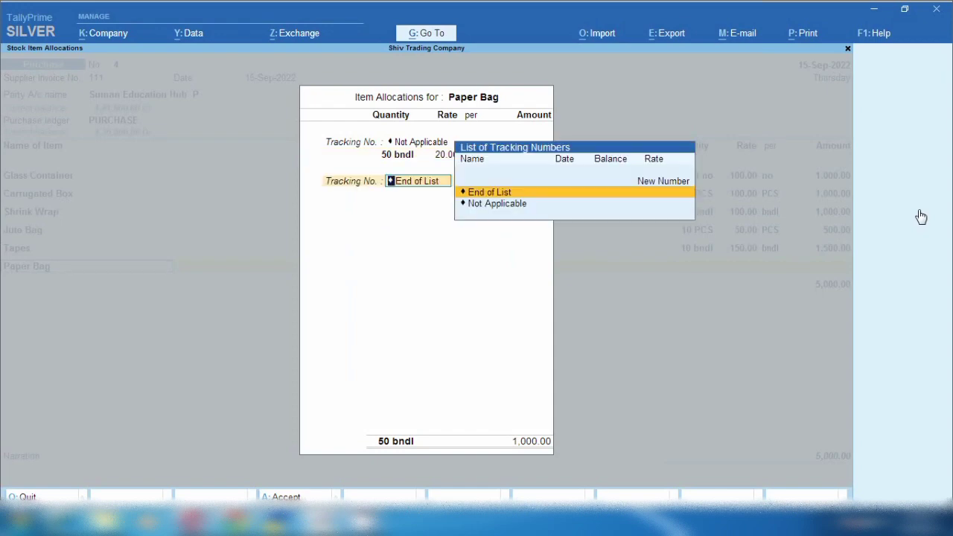
key(Return)
Add Bubble Bag to the purchase with quantity 10 bndl at rate 20 and tracking number Not Applicable
text(Bub)
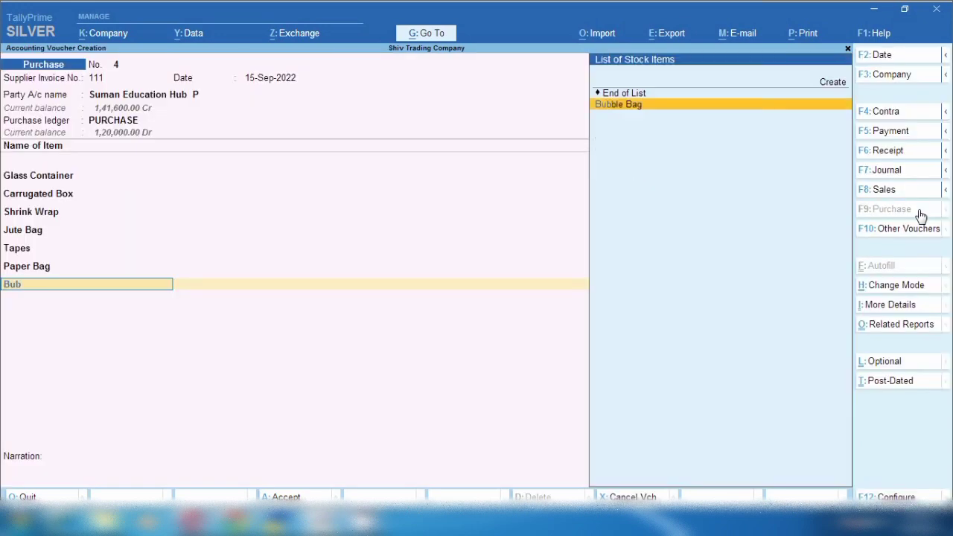
key(Return)
key(Return)
key(Return)
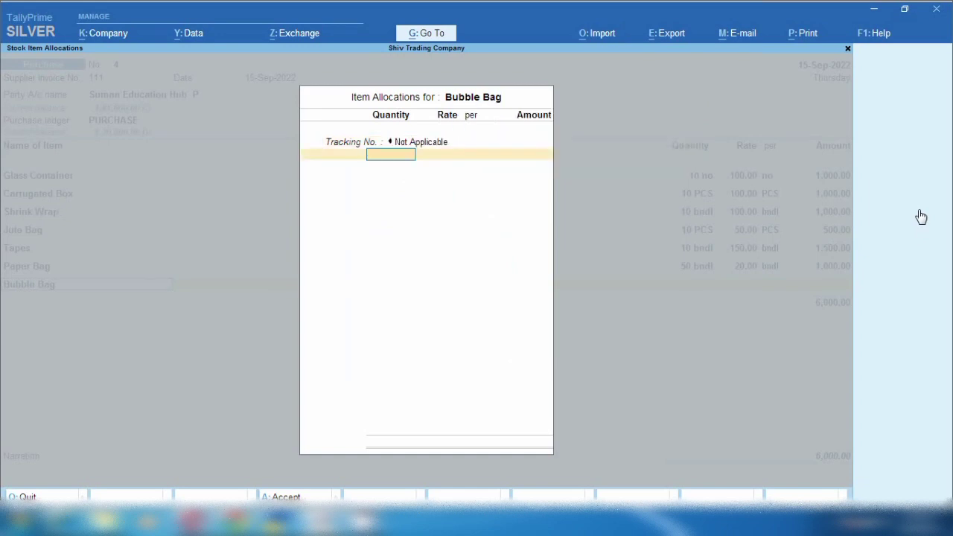
text(10)
key(Return)
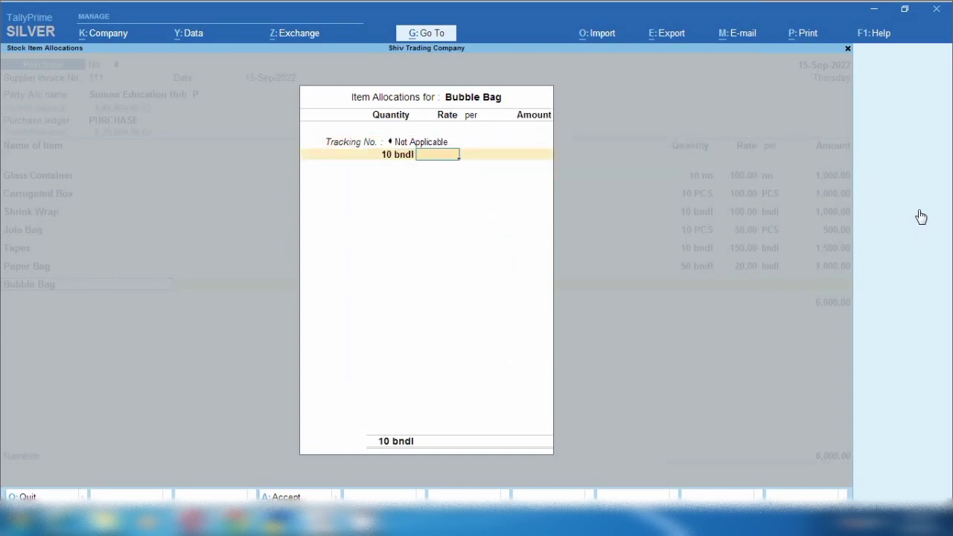
text(20)
key(Return)
key(Return)
key(Return)
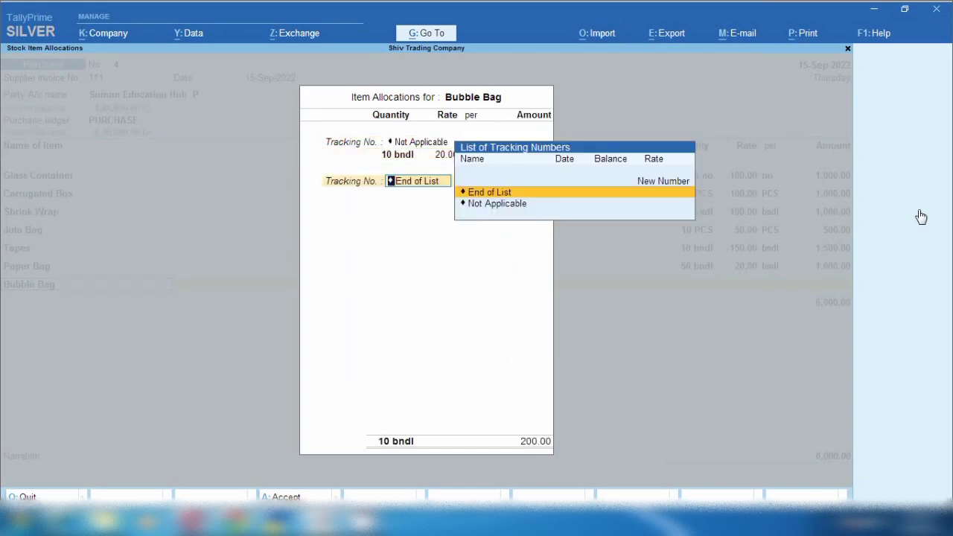
key(Return)
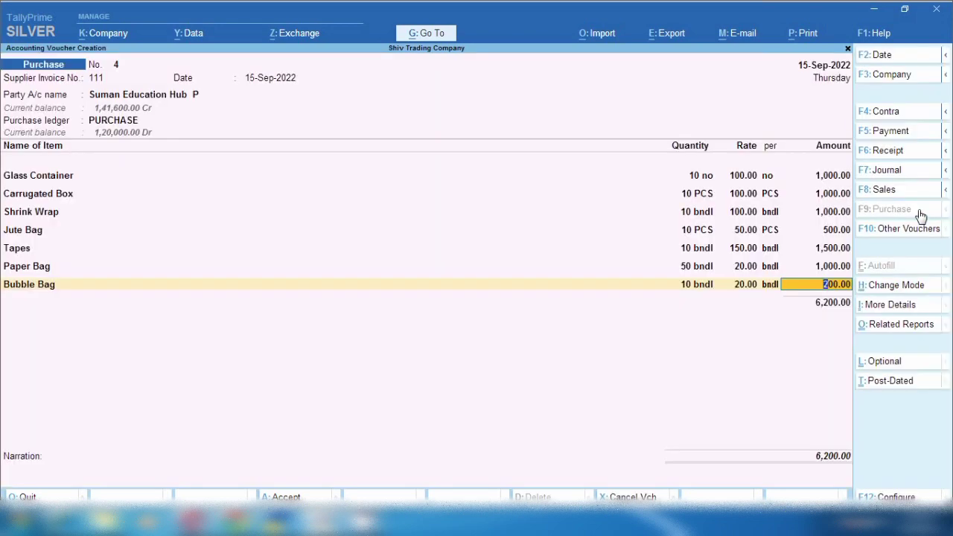
key(Return)
End the item list and add the CGST and SGST tax ledgers to the purchase voucher
key(Return)
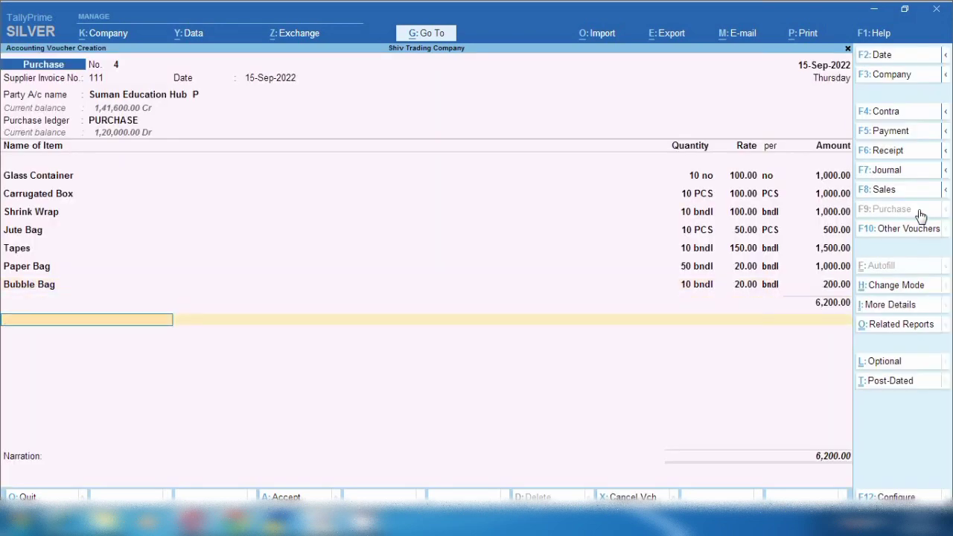
text(Cgs)
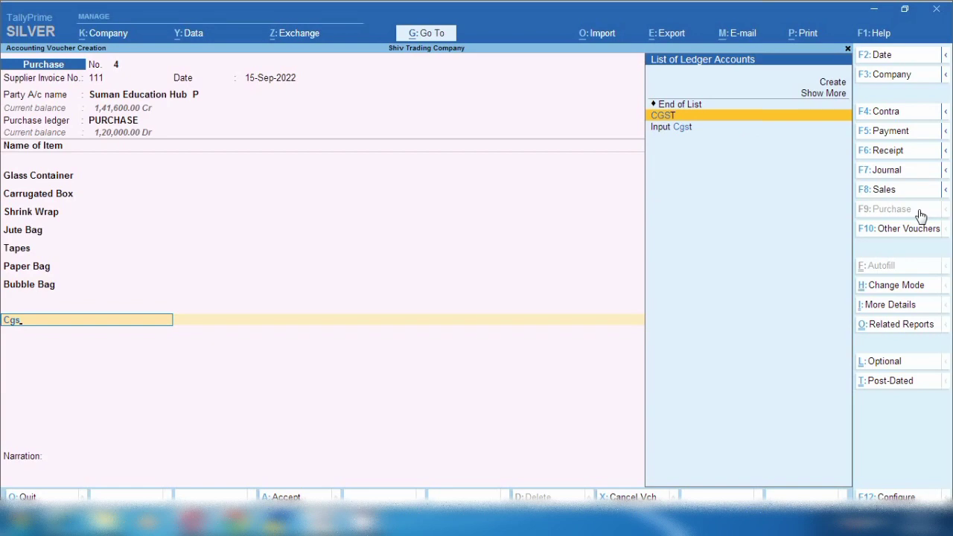
key(Return)
key(Return)
text(Sgs)
key(Return)
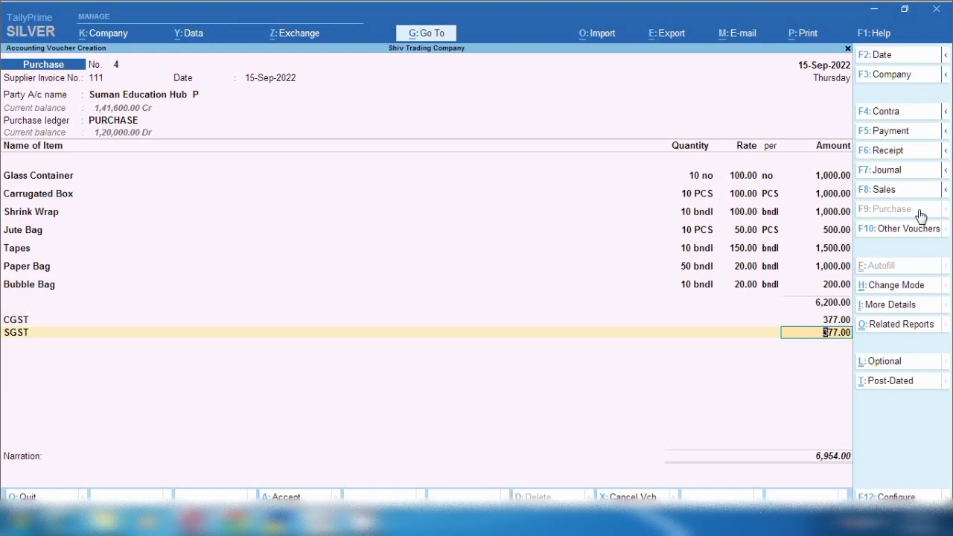
Preview the current voucher's printed invoice, examine its item, GST rate and tax lines enlarged, and return to the voucher
click(803, 34)
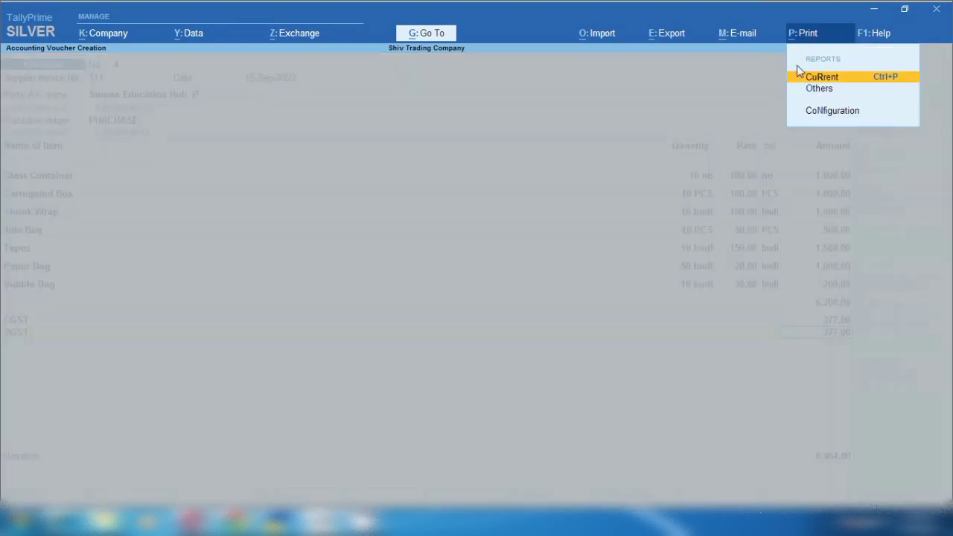
key(Return)
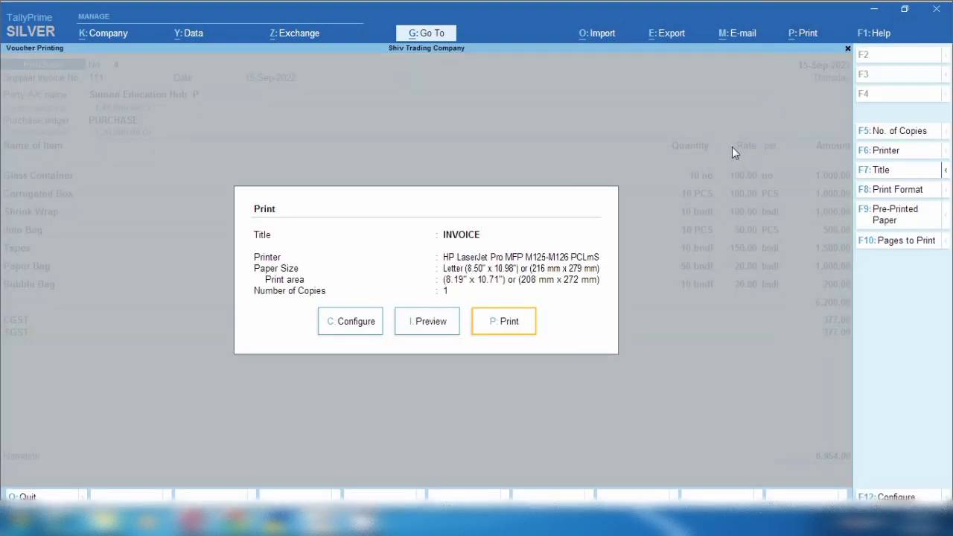
click(430, 327)
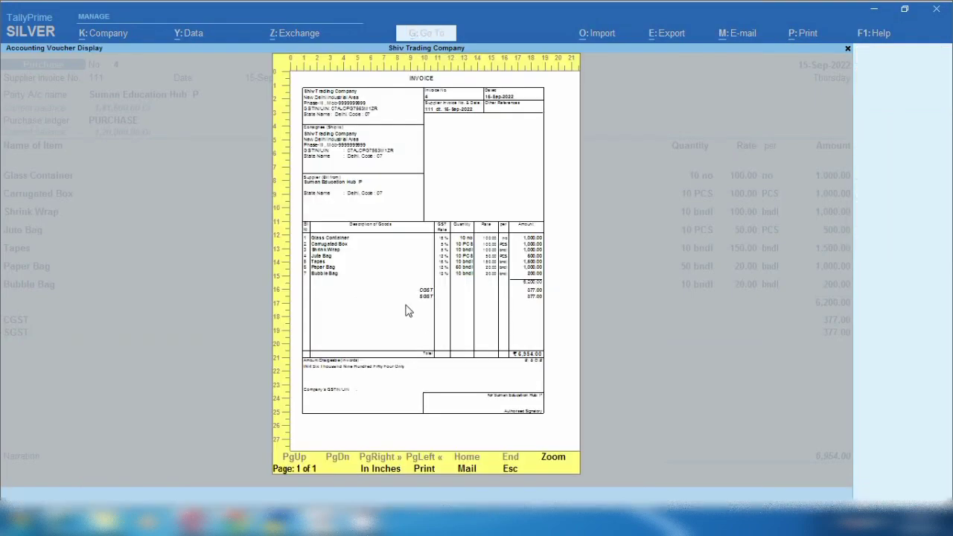
click(406, 306)
scroll(466, 291, down, 1)
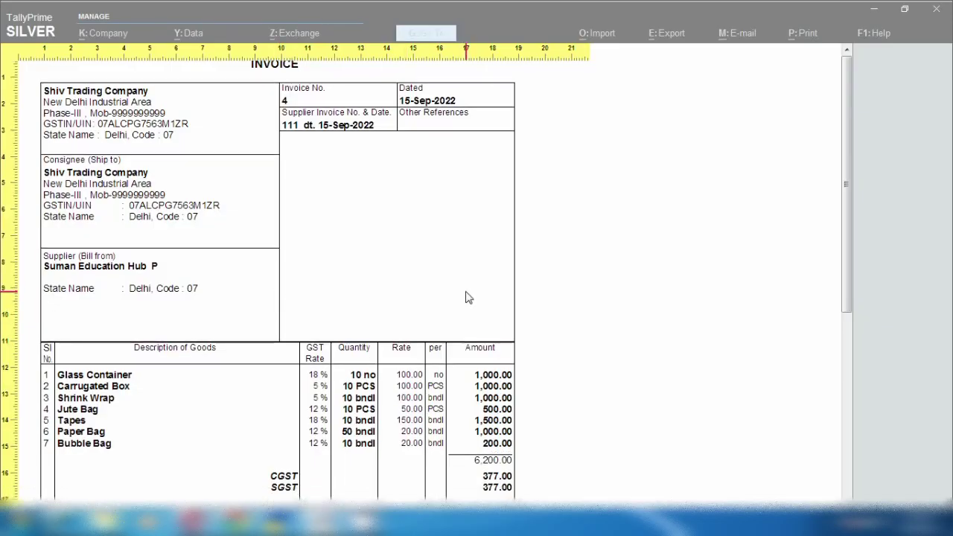
scroll(469, 297, down, 2)
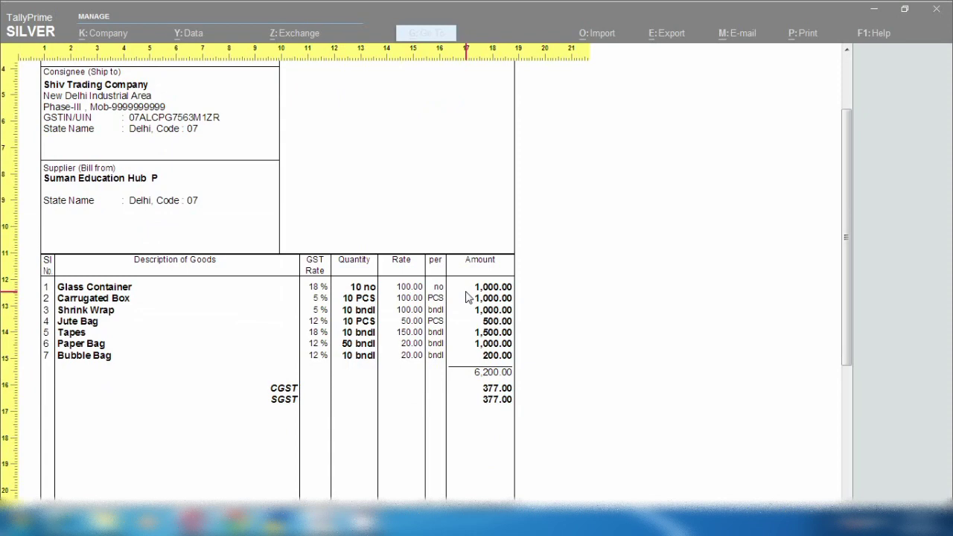
scroll(467, 293, up, 2)
key(Escape)
key(Escape)
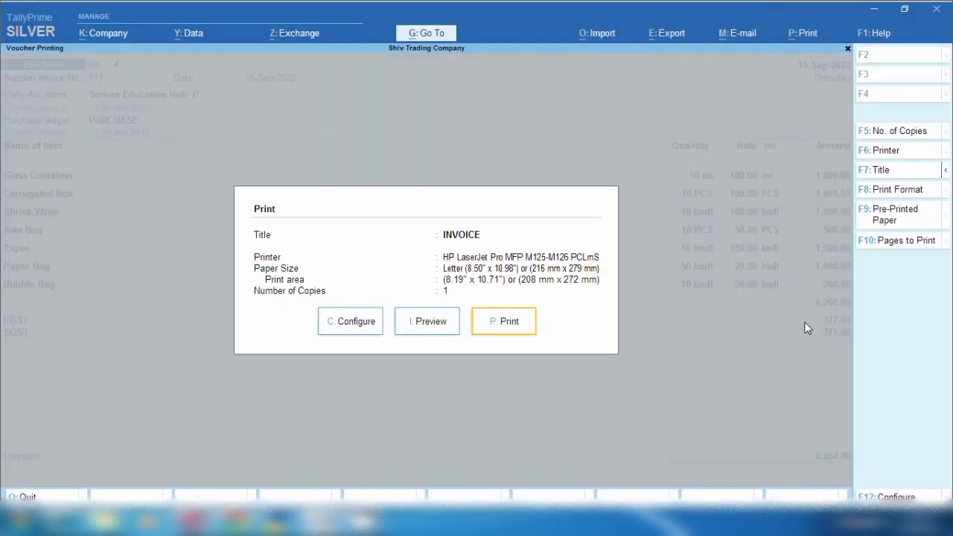
key(Escape)
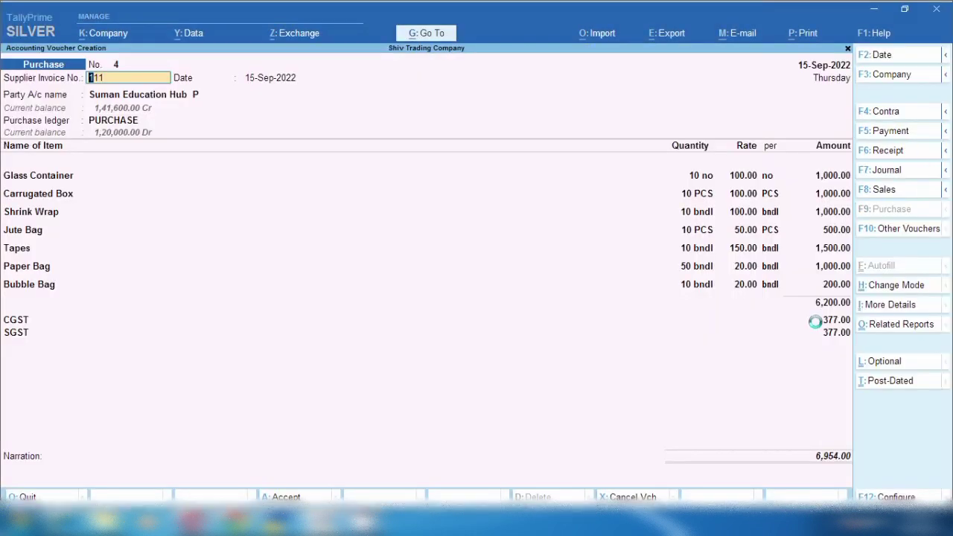
Open the voucher's GST - Tax Analysis report and expand it to the detailed central and state tax breakdown
click(894, 327)
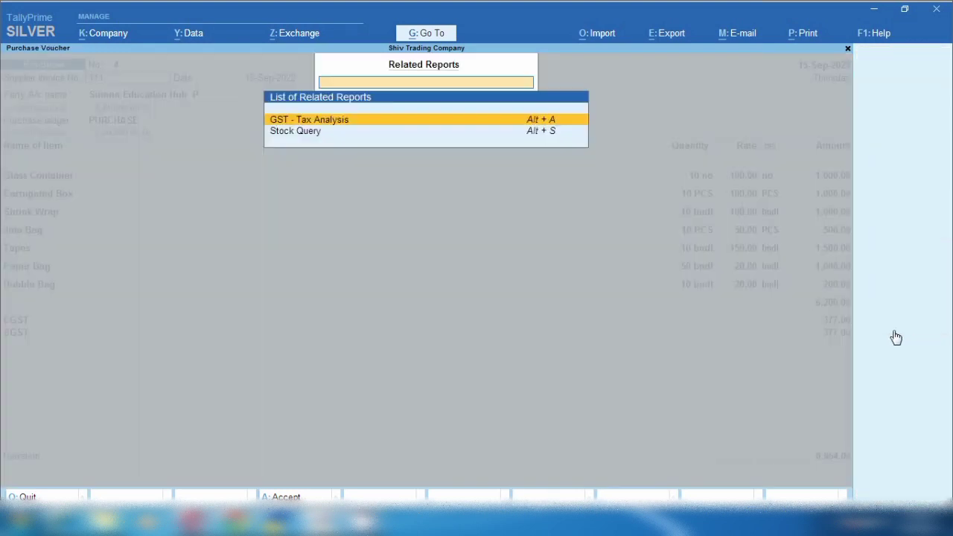
click(330, 125)
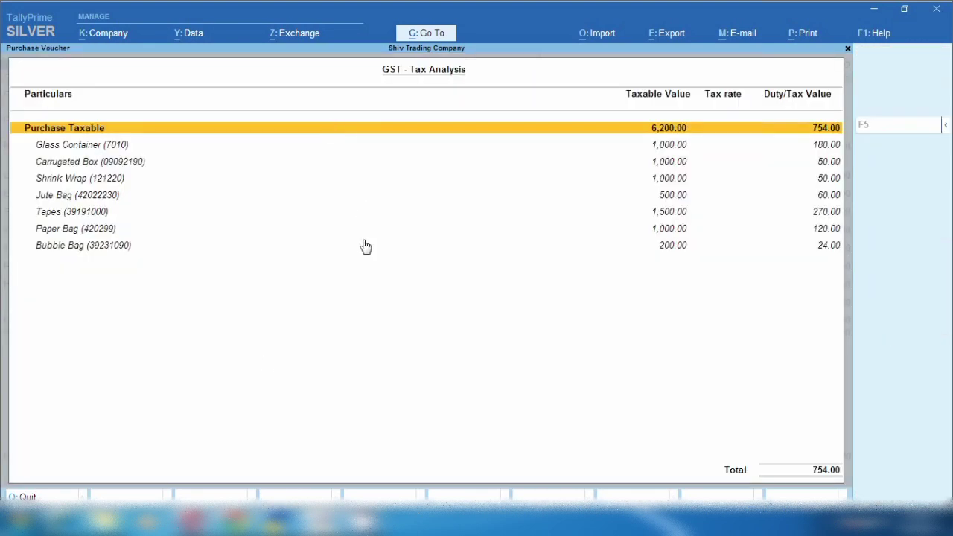
click(945, 127)
click(792, 149)
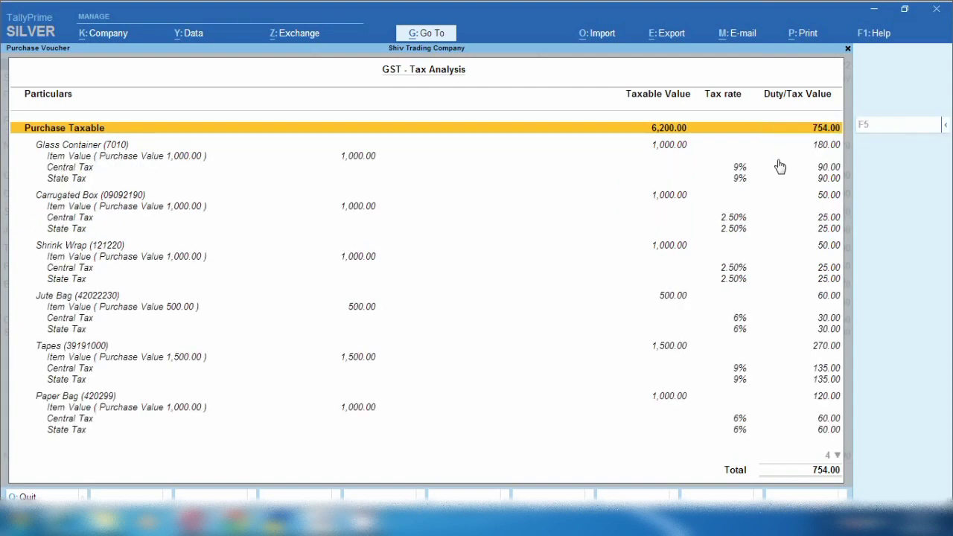
Examine the central and state tax lines of each item in the GST - Tax Analysis and return to the purchase voucher
key(Down)
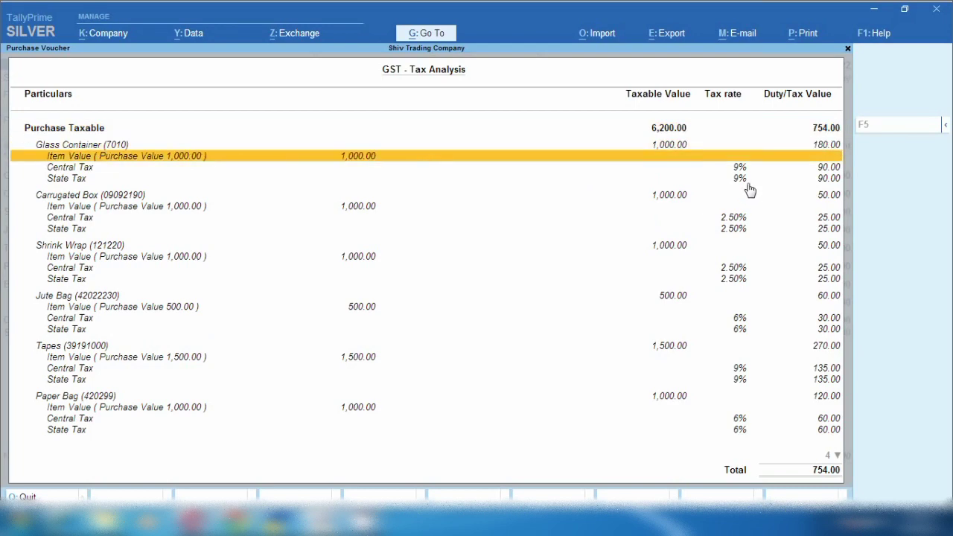
key(Down)
key(Down)
key(Down)
key(Down)
key(Down)
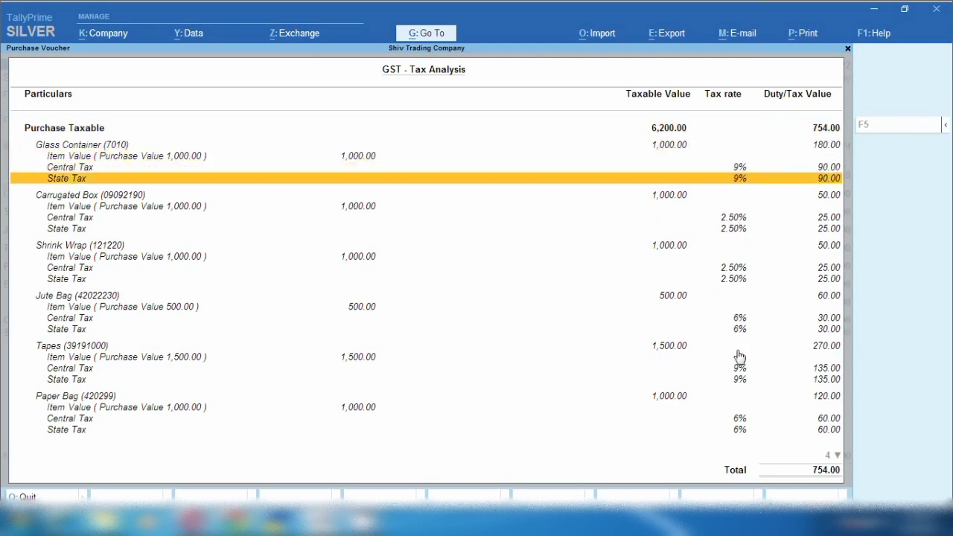
key(Down)
key(Down)
key(Down)
key(Down)
key(Down)
key(Down)
key(Down)
key(Down)
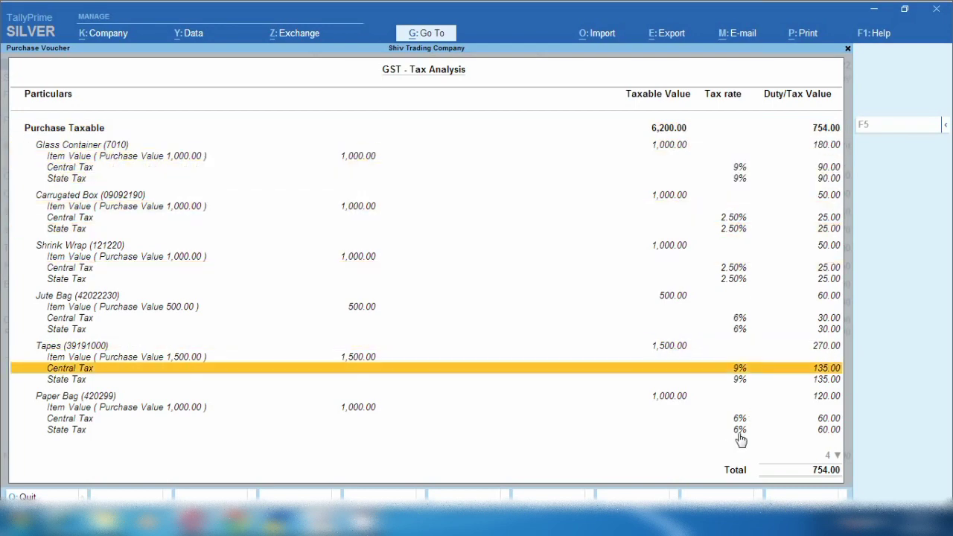
key(Escape)
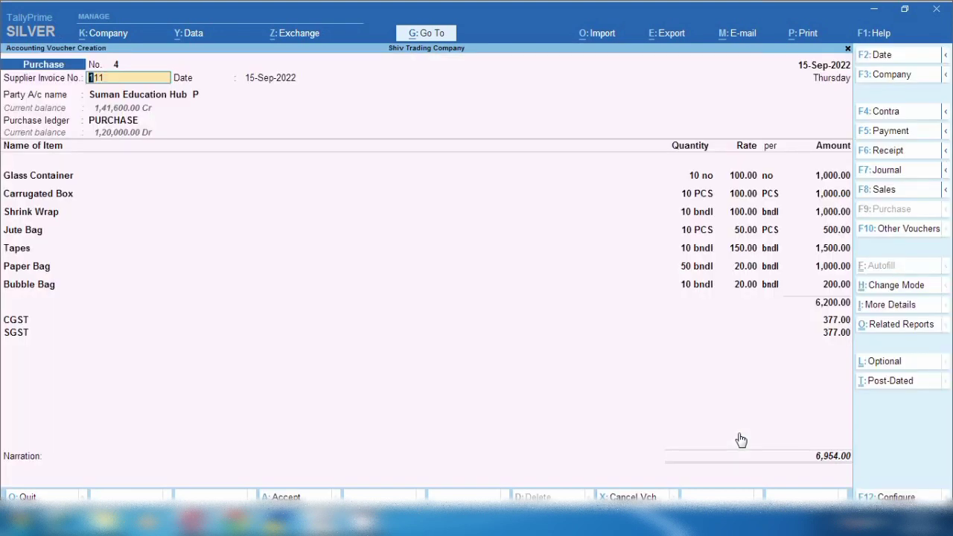
Save the completed purchase voucher and leave voucher creation for the Gateway of Tally
key(ctrl)
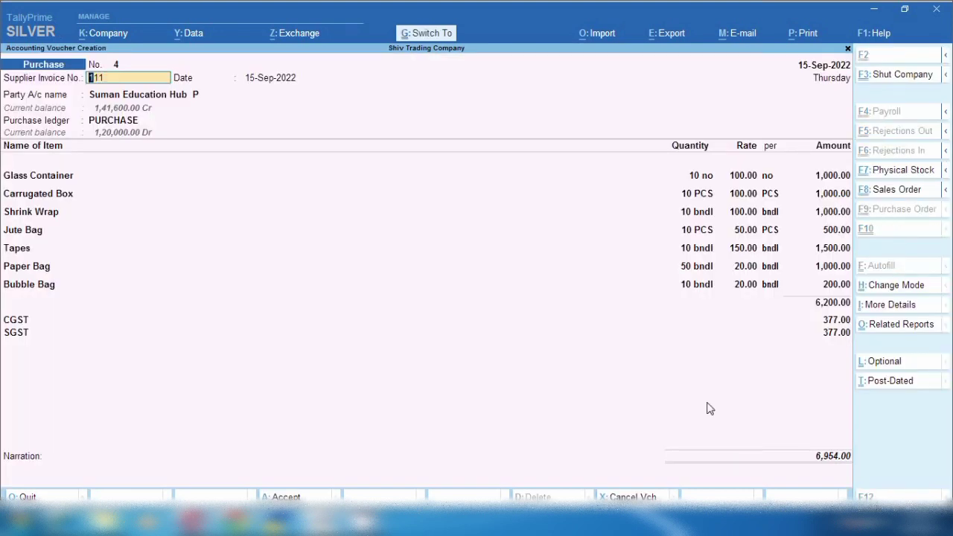
key(ctrl+a)
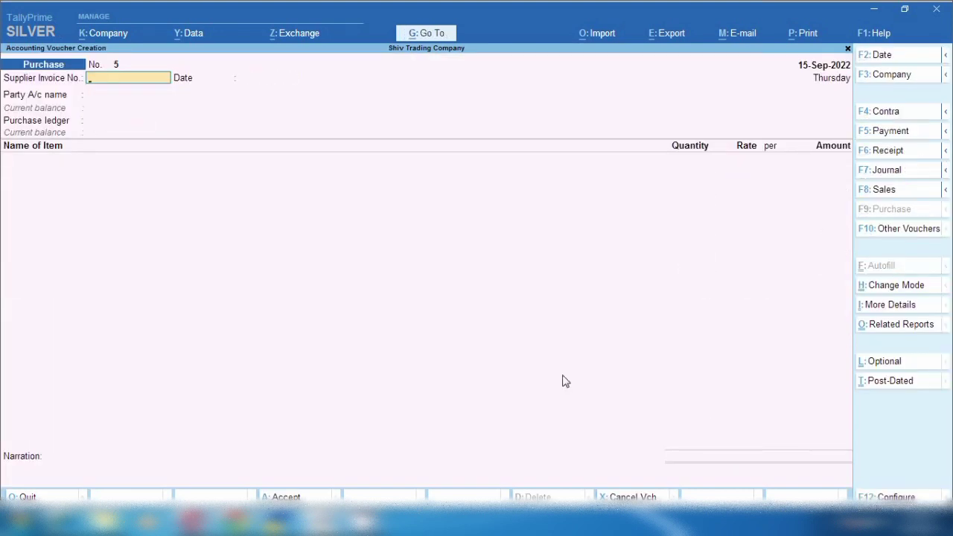
key(Escape)
key(y)
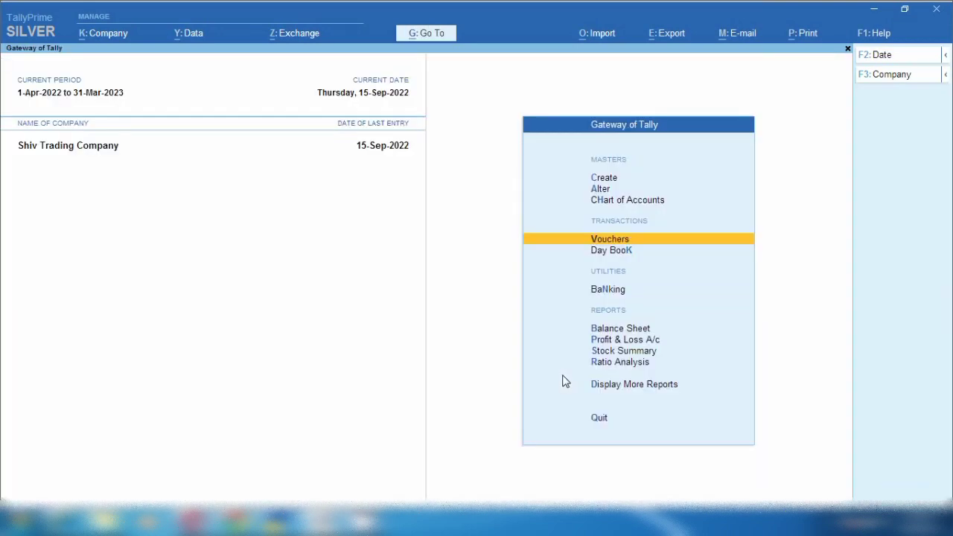
Open the Stock Summary and select the lines for Bubble Bag, Carrugated Box, Glass Container, Jute Bag, Paper Bag, Shrink Wrap and Tapes
key(s)
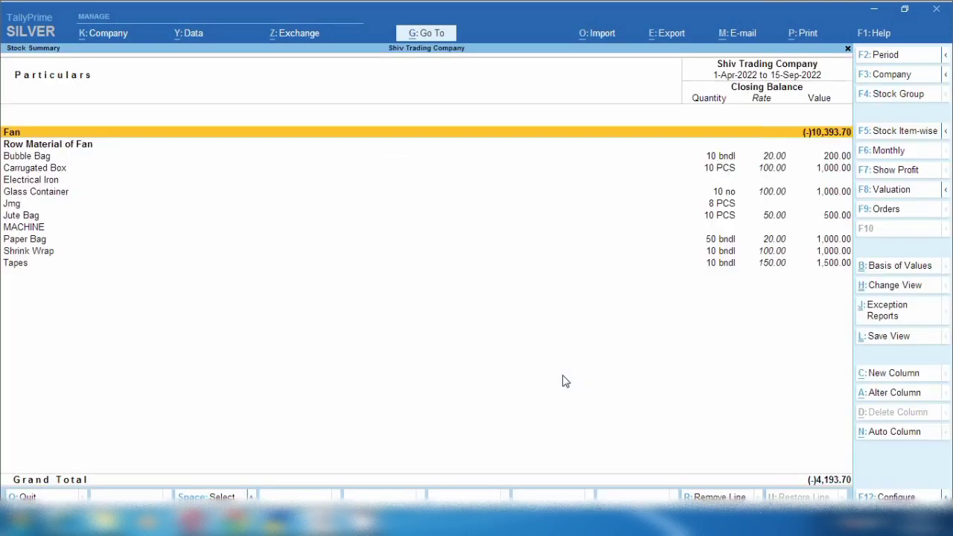
key(Down)
key(space)
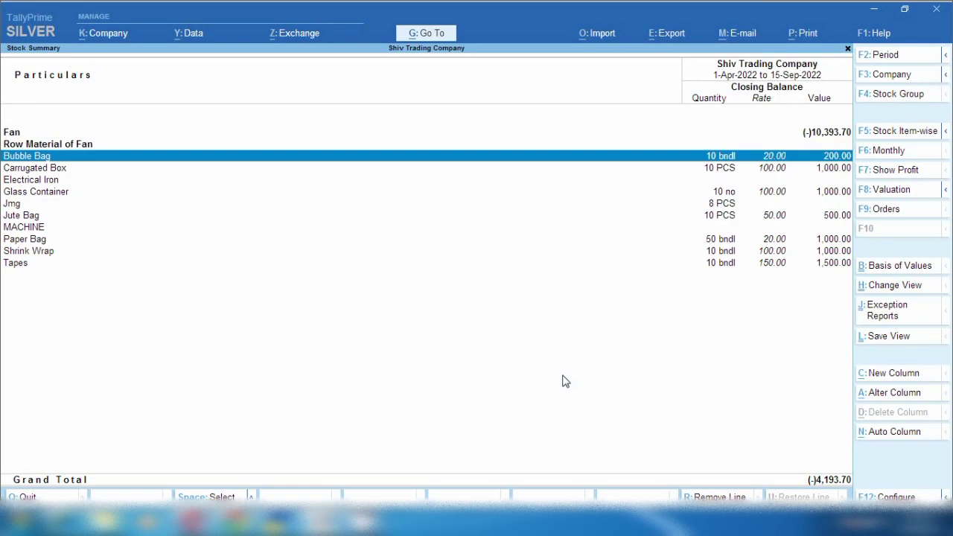
key(Down)
key(space)
key(Down)
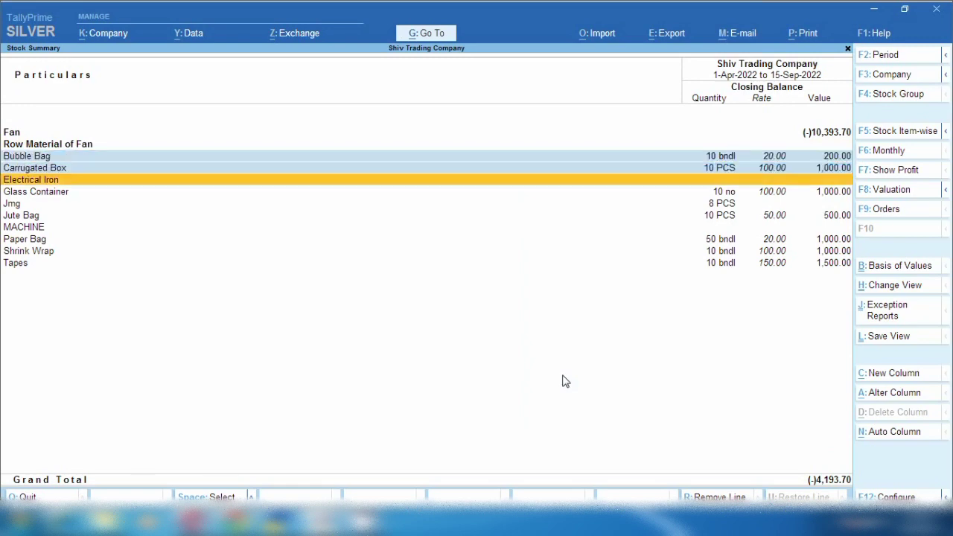
key(Down)
key(space)
key(Down)
key(Down)
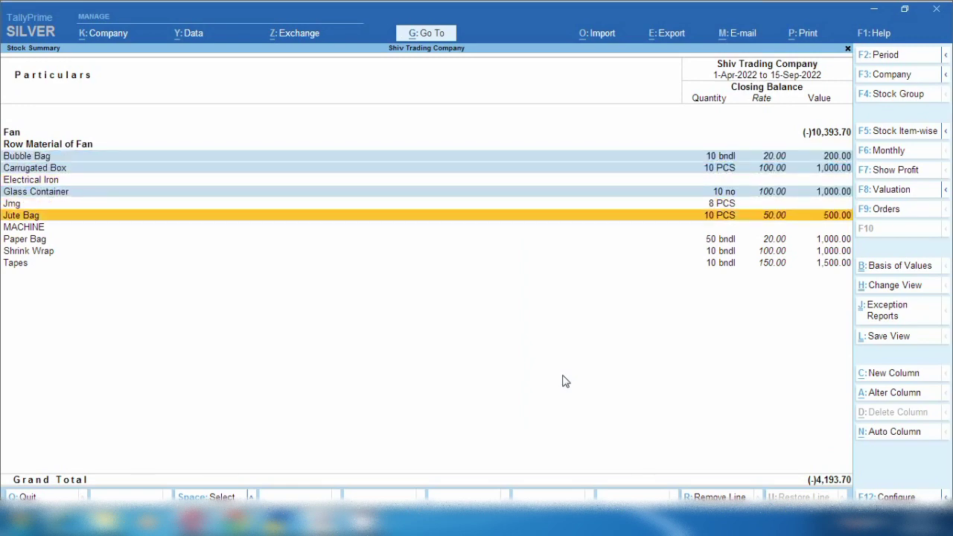
key(space)
key(Down)
key(Down)
key(space)
key(Down)
key(space)
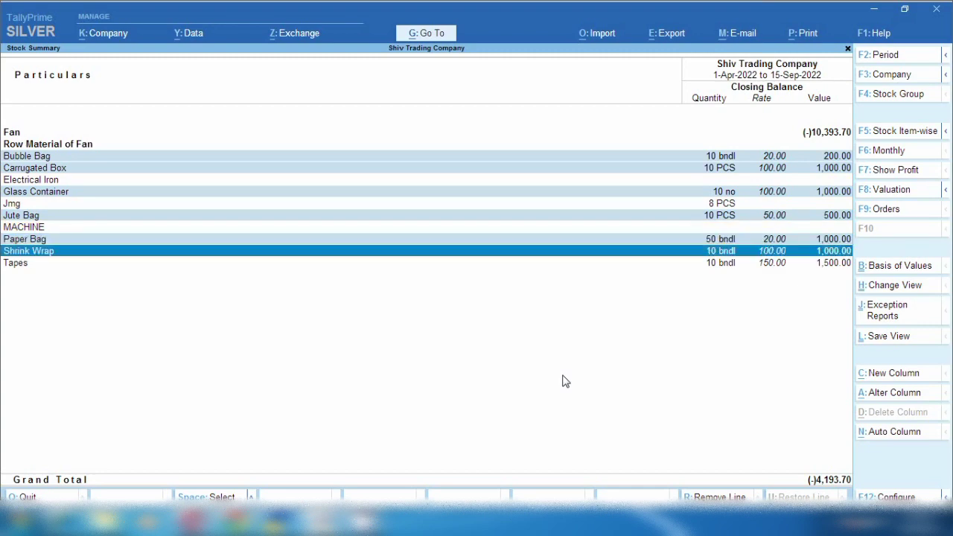
key(Down)
key(space)
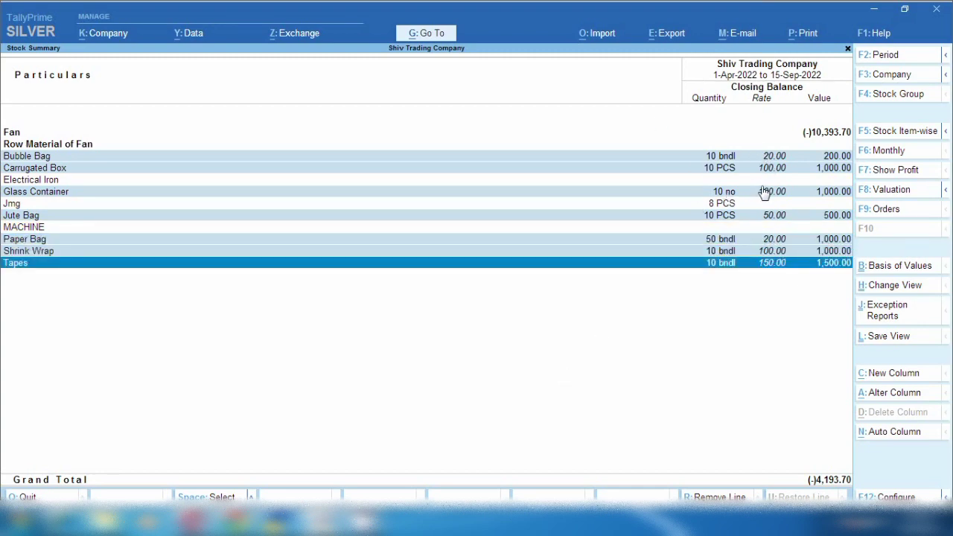
Open the Balance Sheet and drill down through Current Liabilities into the Sundry Creditors group
click(427, 37)
key(Return)
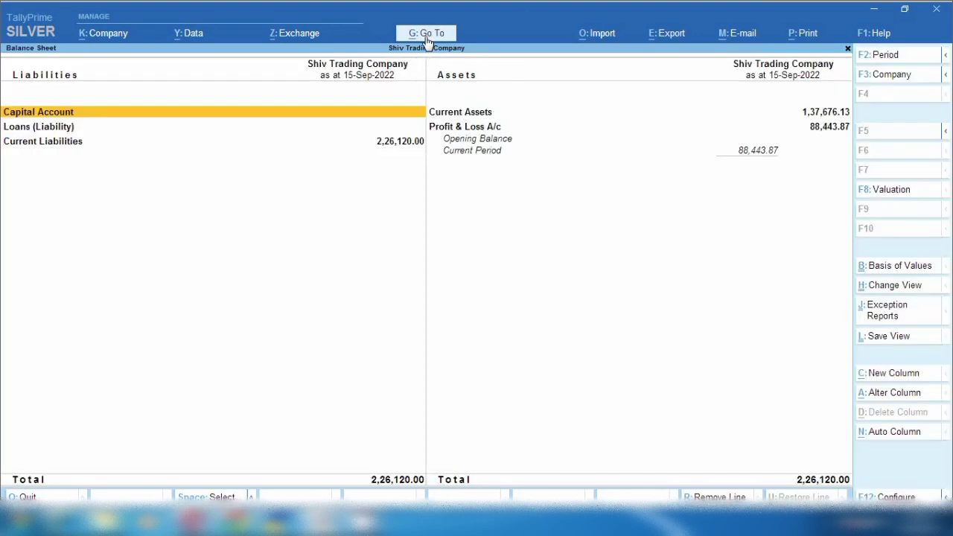
key(Down)
key(Down)
key(Return)
key(Down)
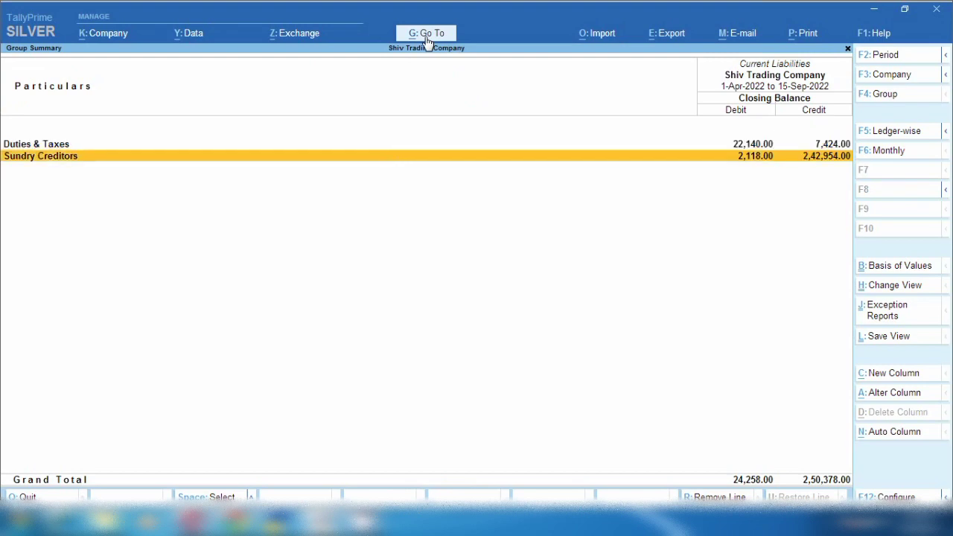
key(Return)
Drill into Suman Education Hub P's September ledger, view its purchase voucher and return to the ledger voucher list
key(Down)
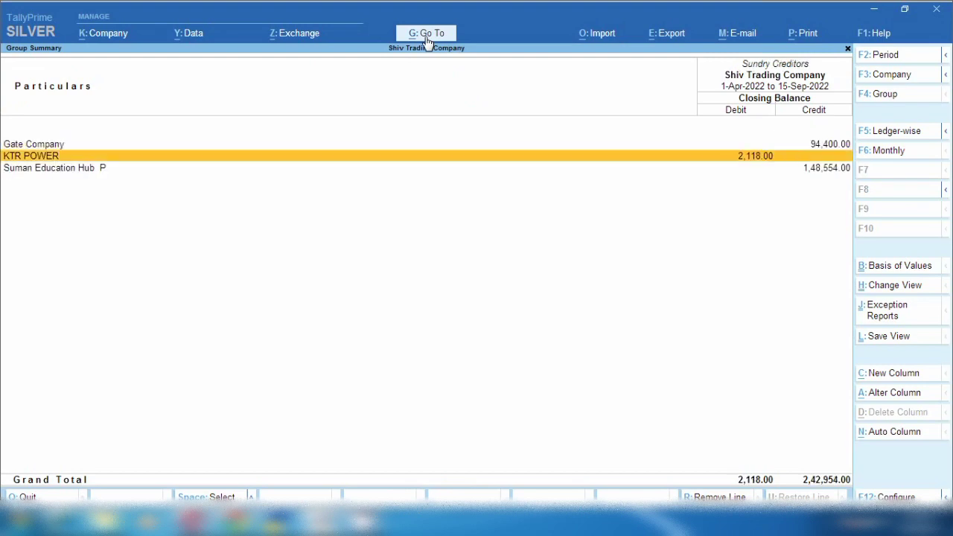
key(Down)
key(Return)
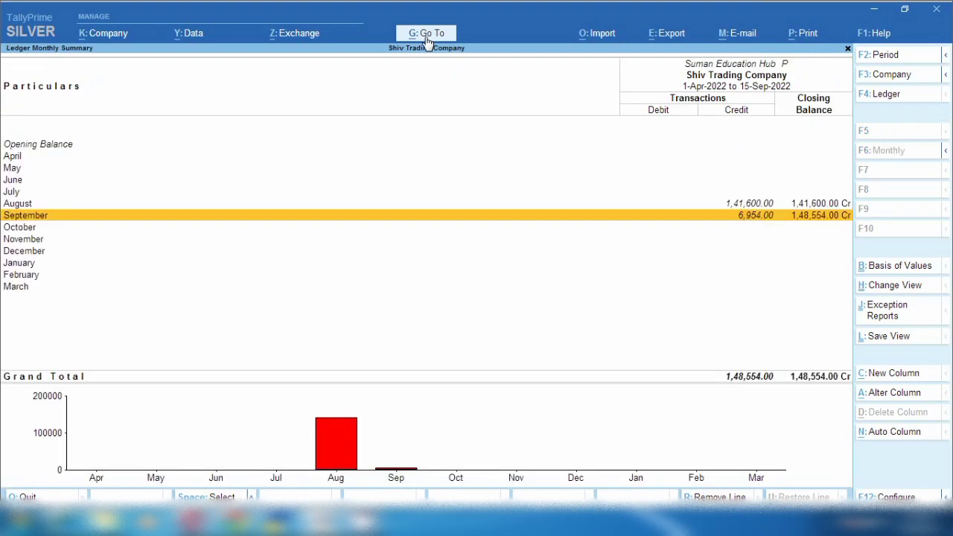
key(Return)
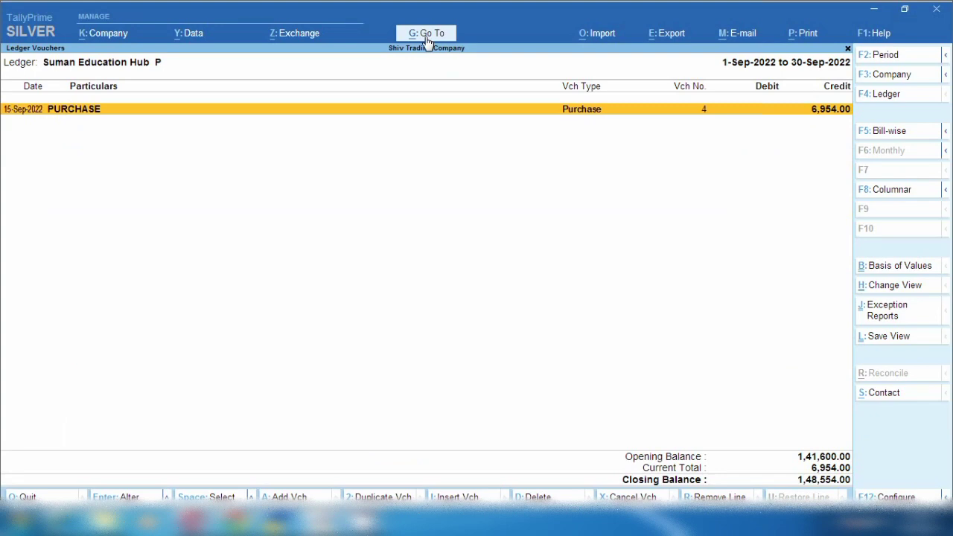
key(Return)
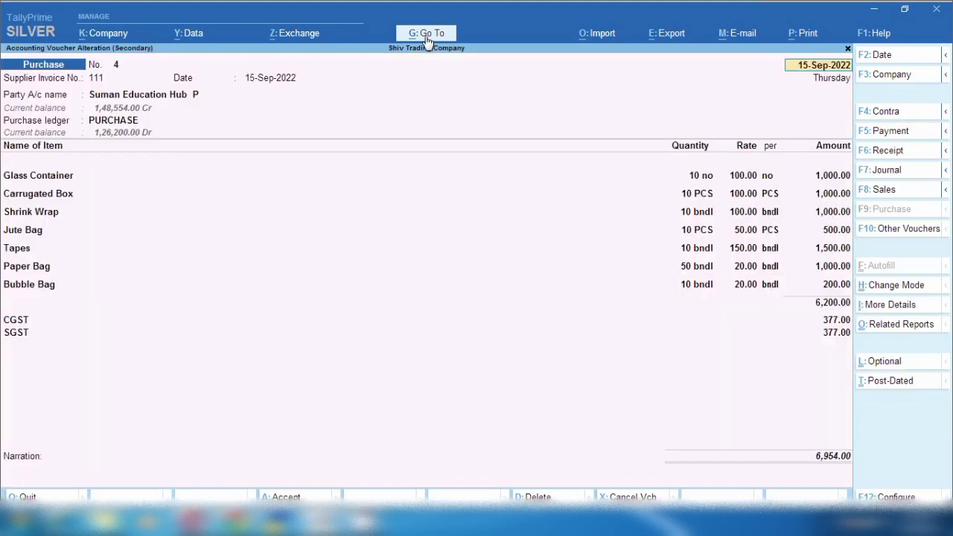
key(Escape)
key(Return)
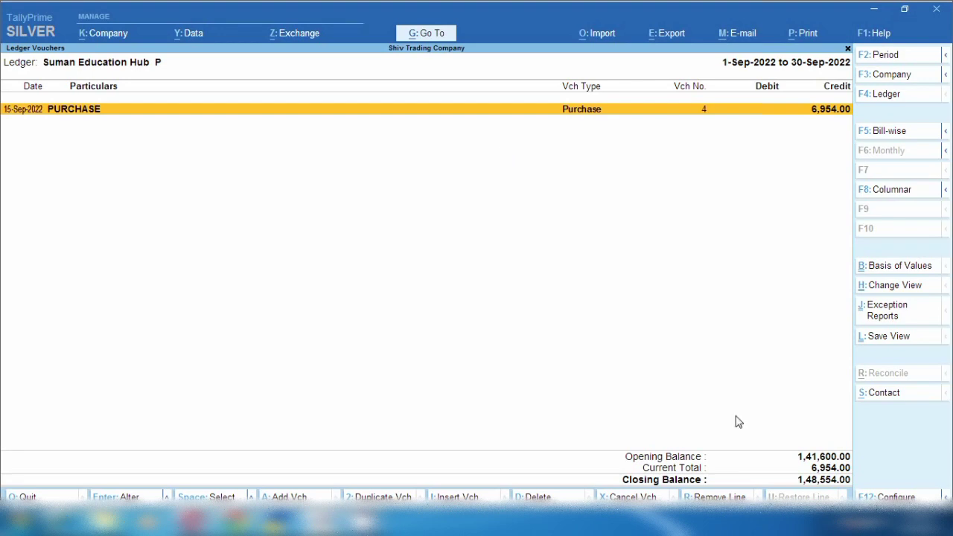
Open the GSTR-2 report and drill into its B2B Invoices - 3, 4A supplier list
click(432, 34)
text(Gst)
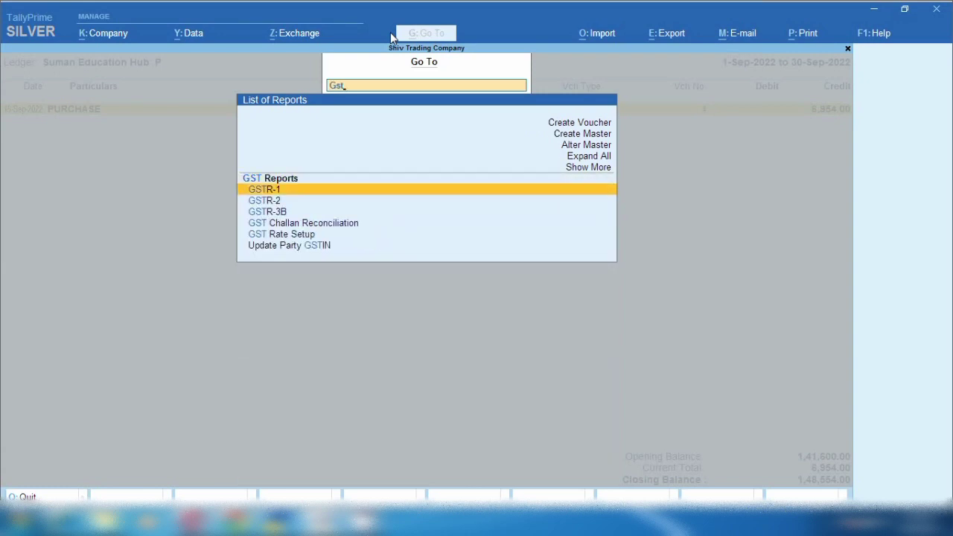
key(Down)
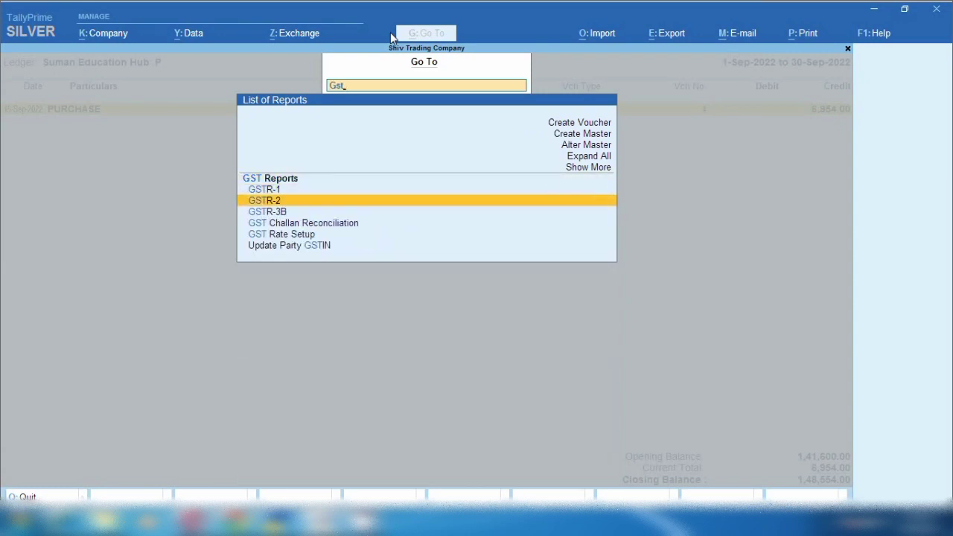
key(Return)
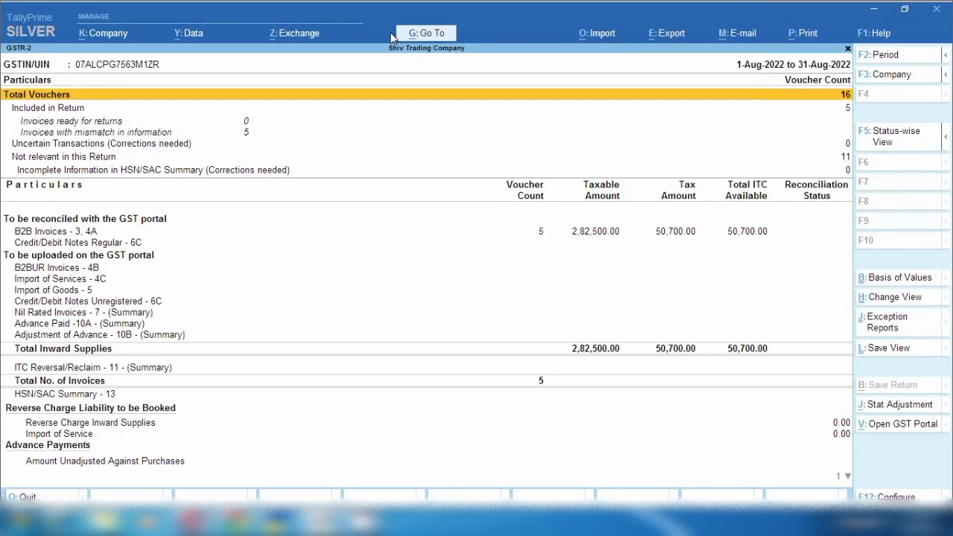
key(Down)
key(Down)
key(Down)
key(Down)
key(Down)
key(Down)
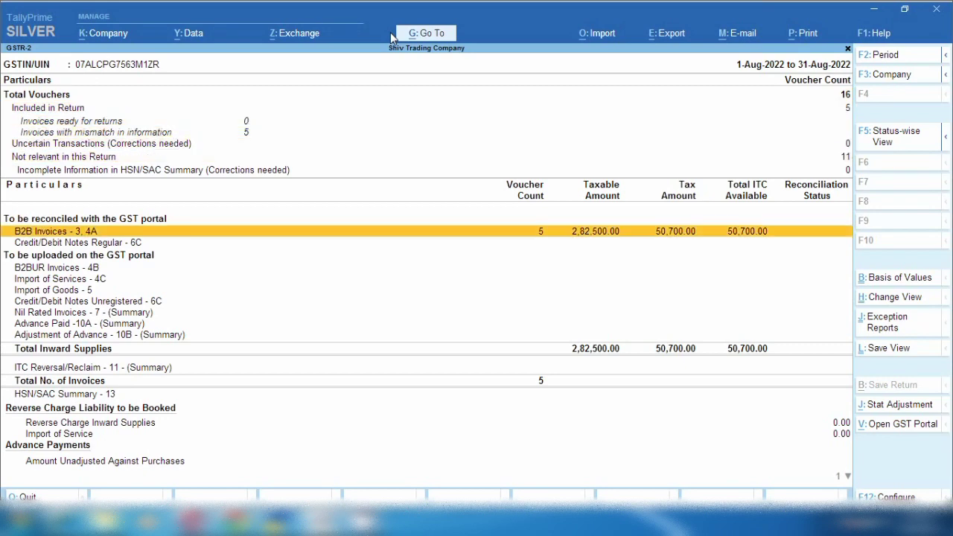
key(Return)
View Suman Education Hub P's 15-Aug-2022 purchase voucher and return to the supplier list
key(Down)
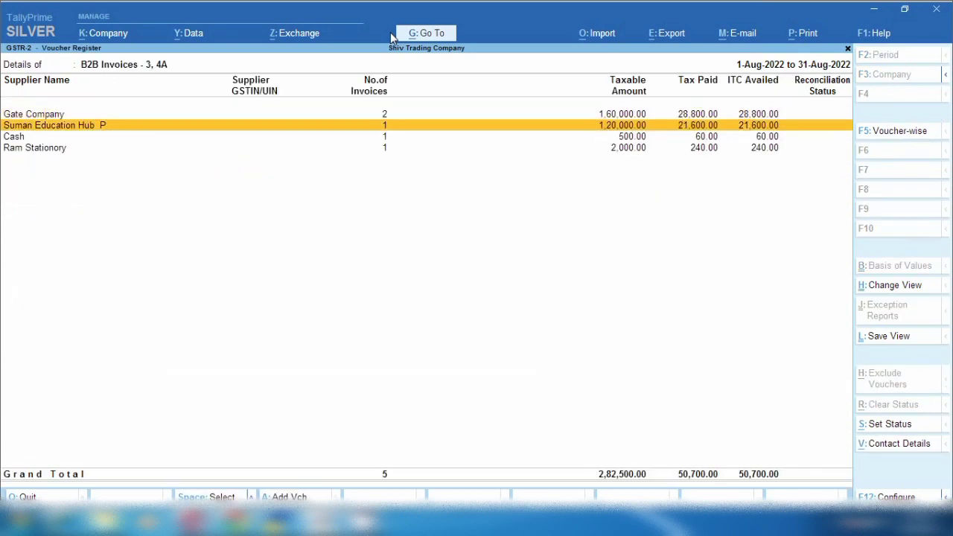
key(Return)
key(Return)
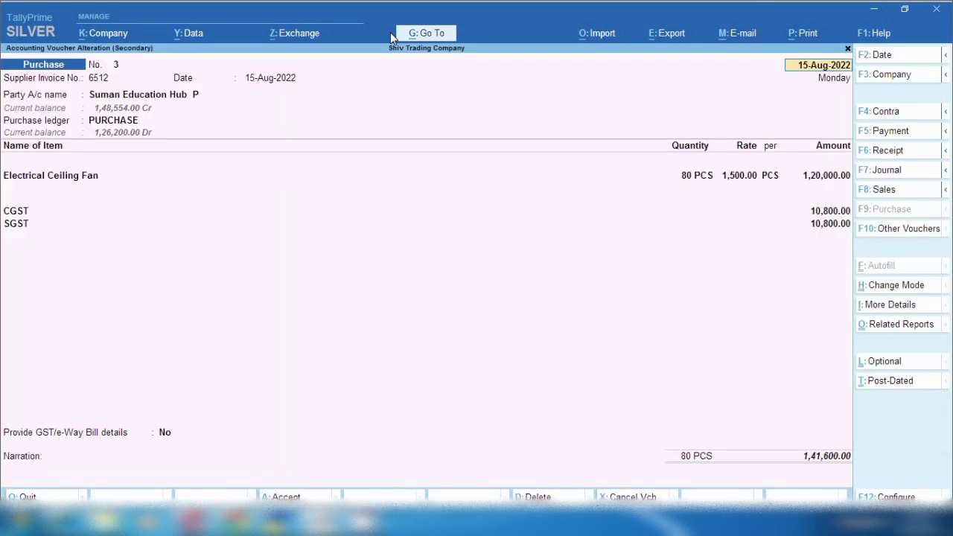
key(Escape)
key(Escape)
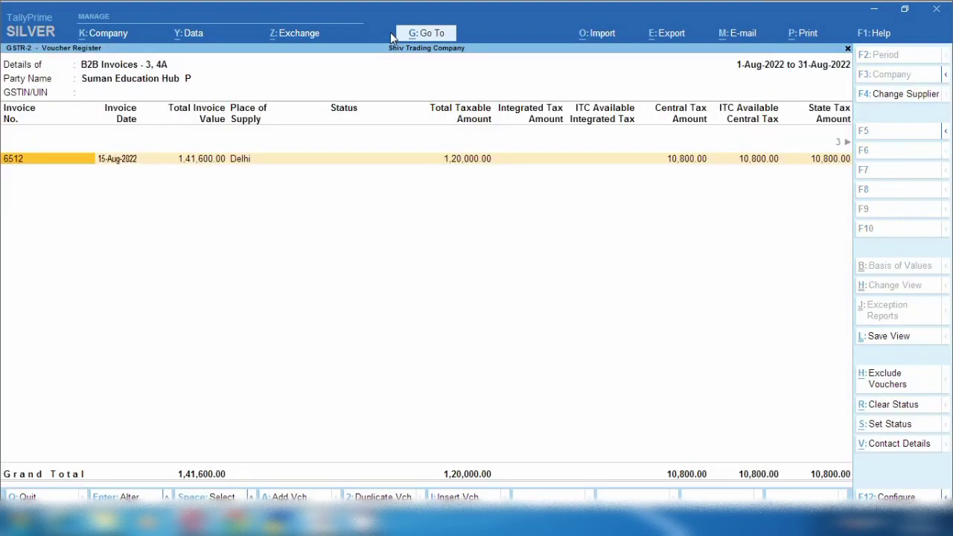
Return to the GSTR-2 summary and set its period to 1-8-2022 through 30-9-2022
key(alt)
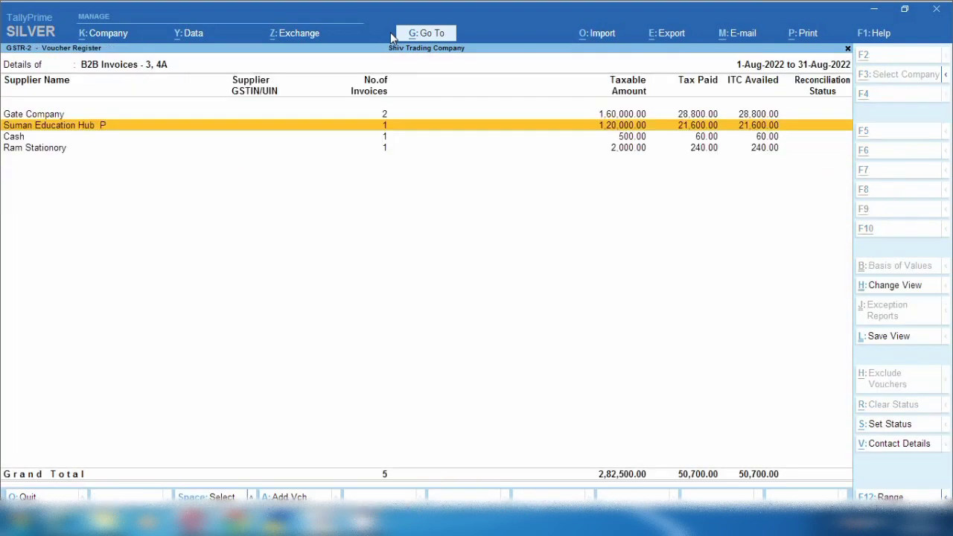
key(Escape)
key(F2)
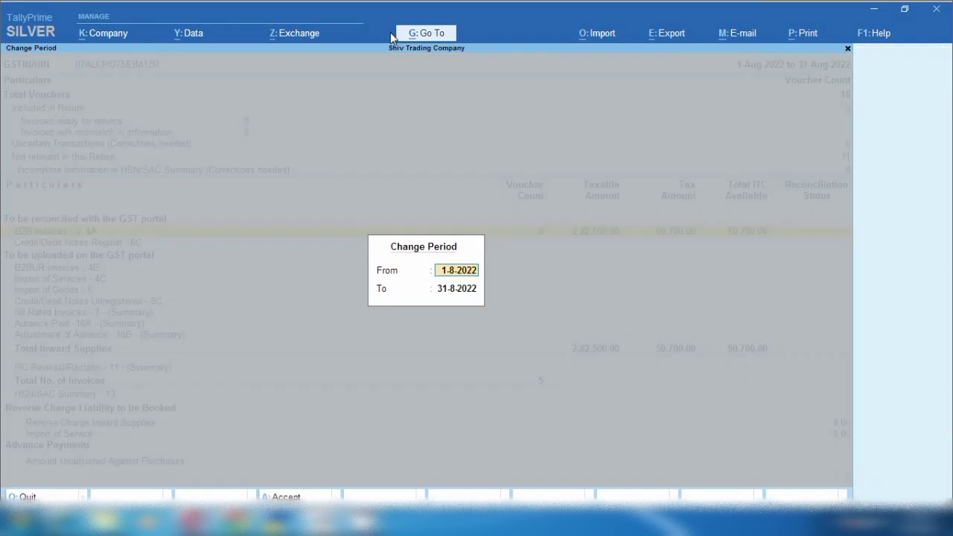
key(Return)
text(3)
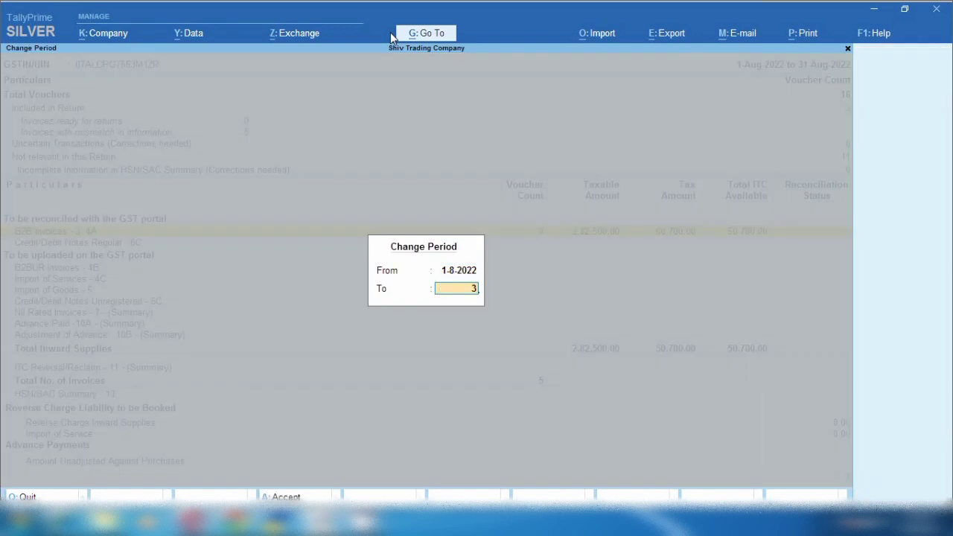
text(0.9.22)
key(Return)
Drill into B2B Invoices - 3, 4A for the extended period and list Suman Education Hub P's invoices
key(Down)
key(Down)
key(Down)
key(Down)
key(Down)
key(Down)
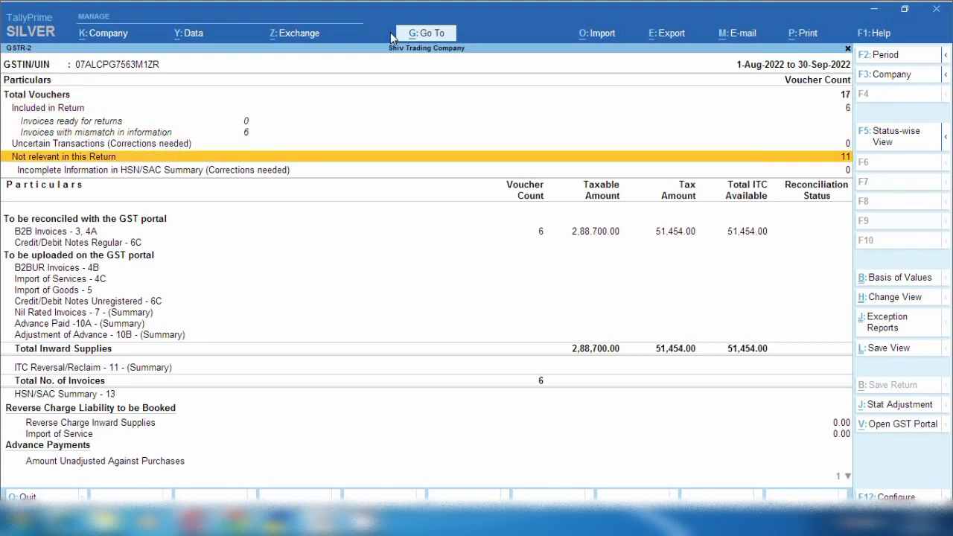
key(Up)
key(Return)
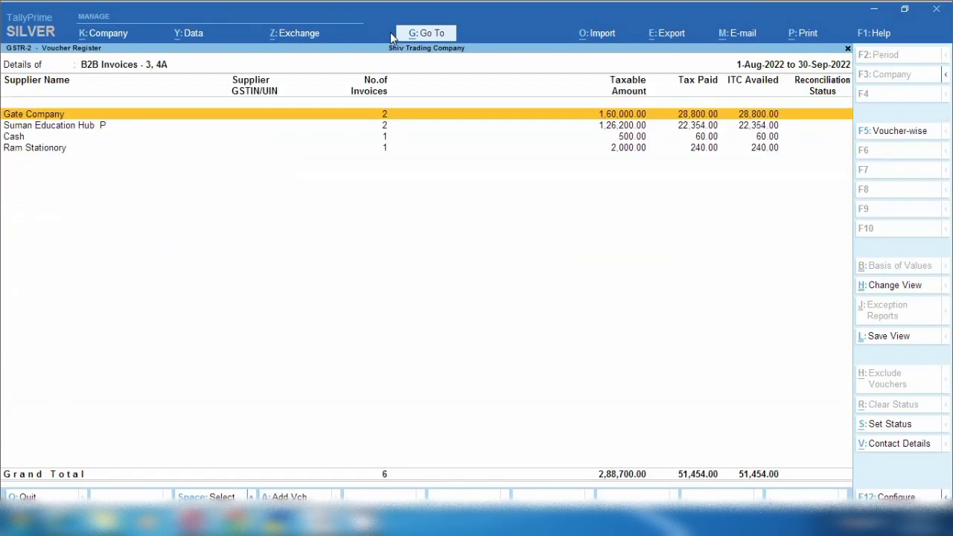
key(Down)
key(Return)
key(Down)
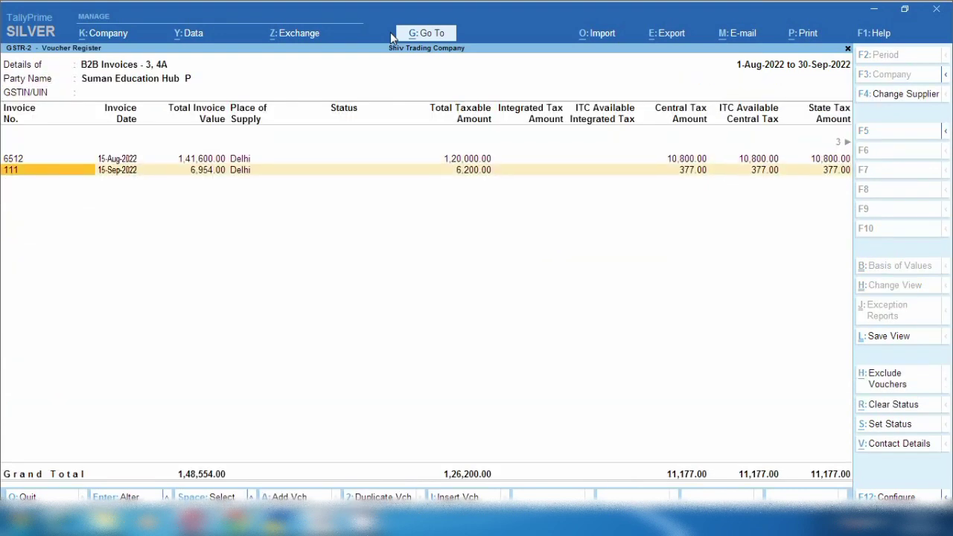
View the supplier's 15-Aug-2022 purchase voucher, go back, and open its 15-Sep-2022 purchase voucher
key(Up)
key(Return)
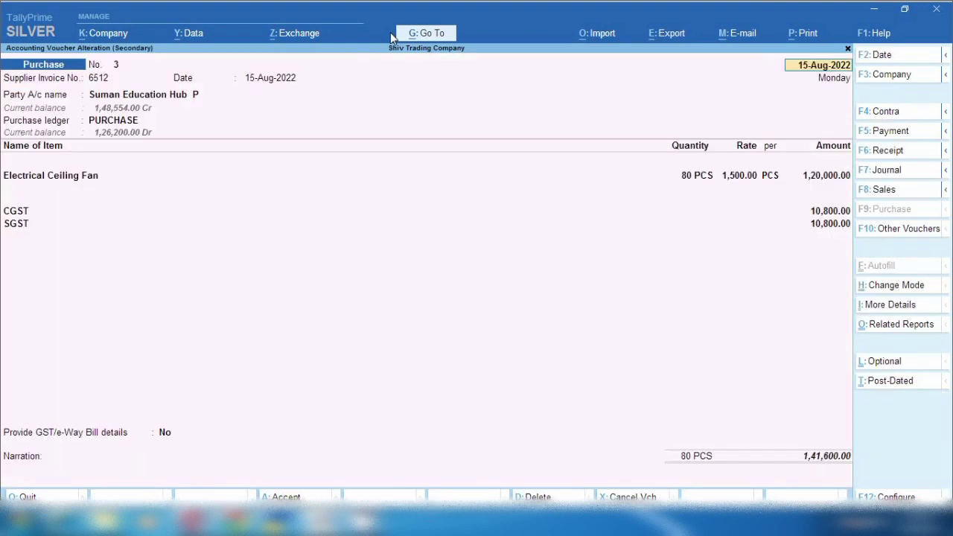
key(Escape)
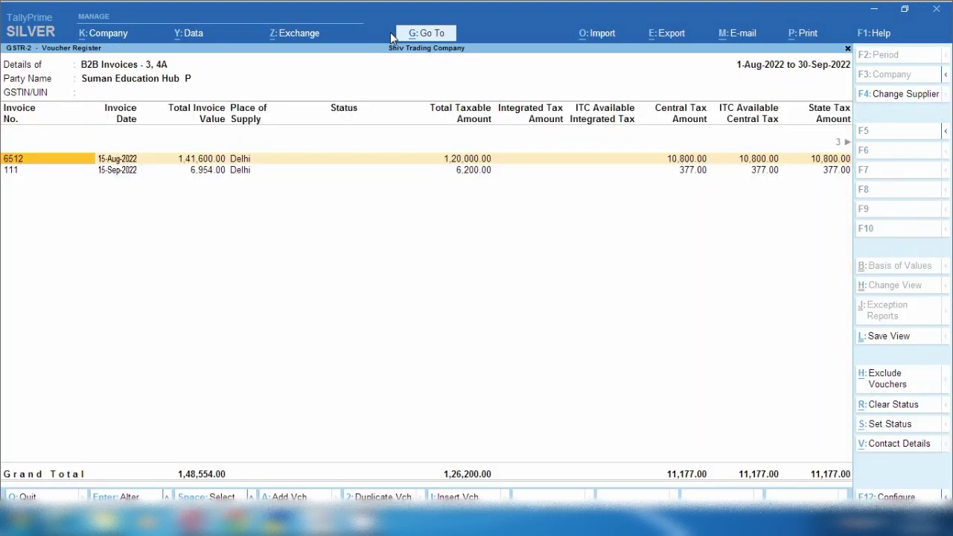
key(Down)
key(Return)
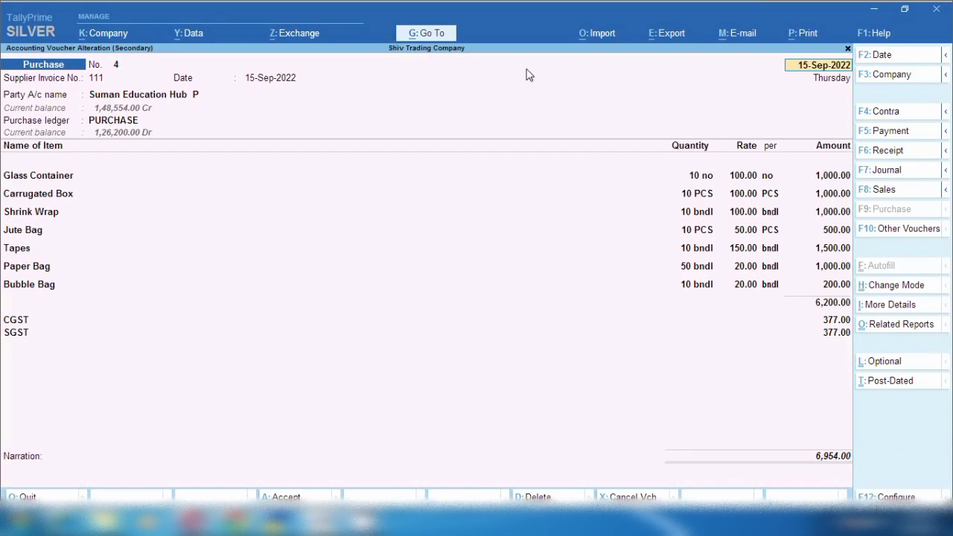